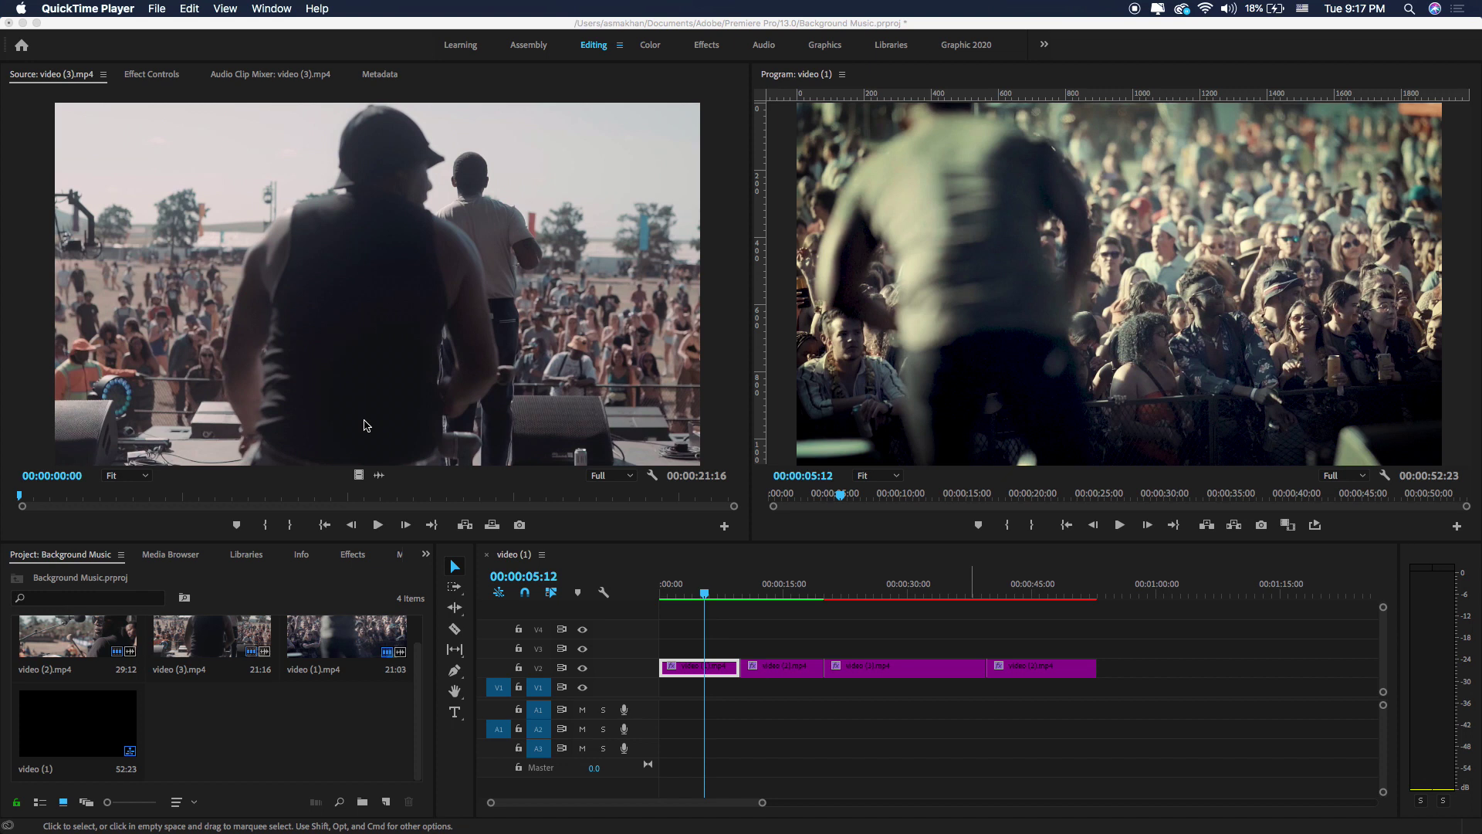
# - Import the three ES mp3 music tracks from the Downloads folder into the project
pyautogui.click(284, 765)
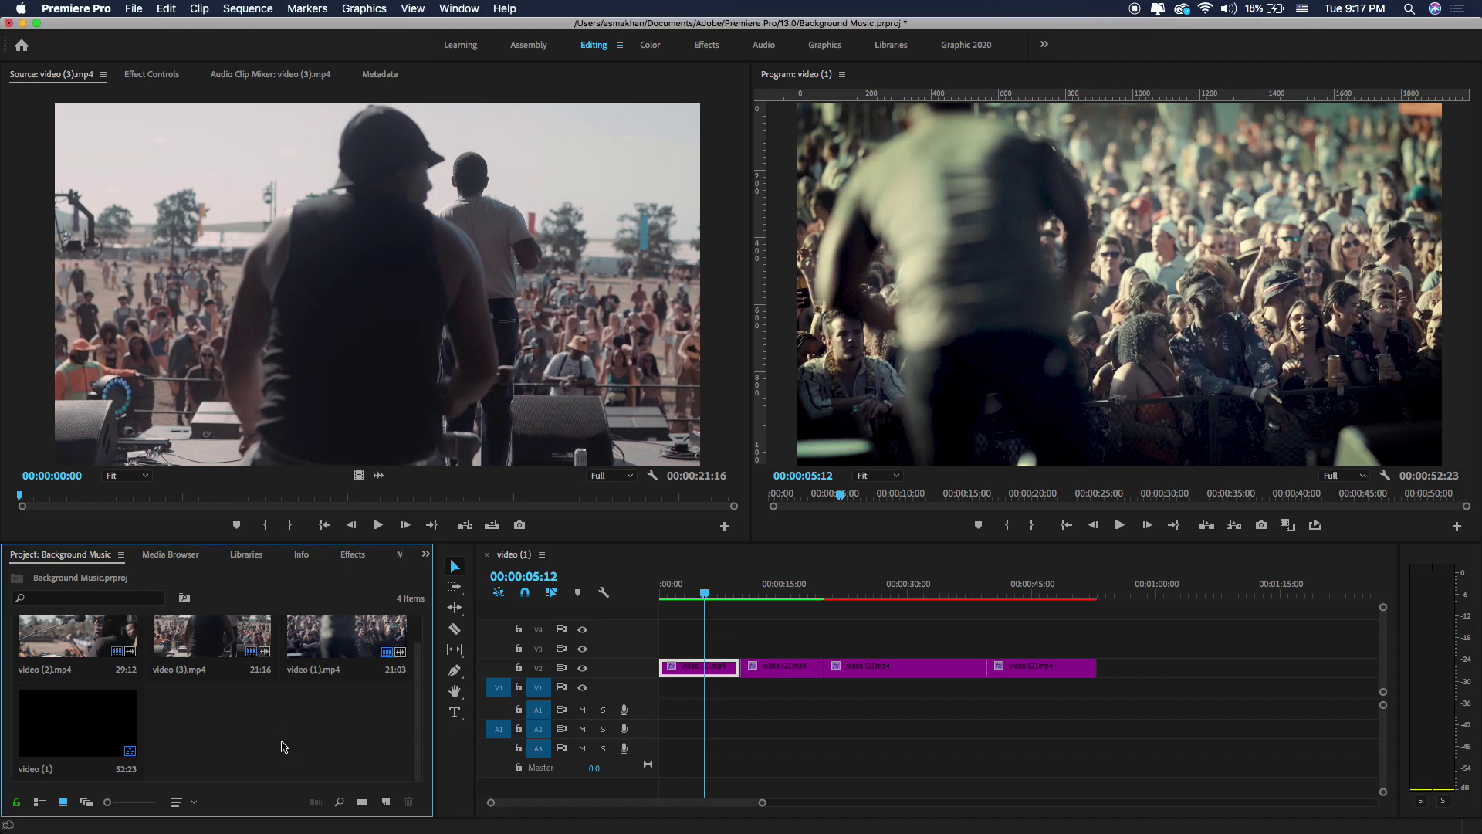
pyautogui.doubleClick(284, 739)
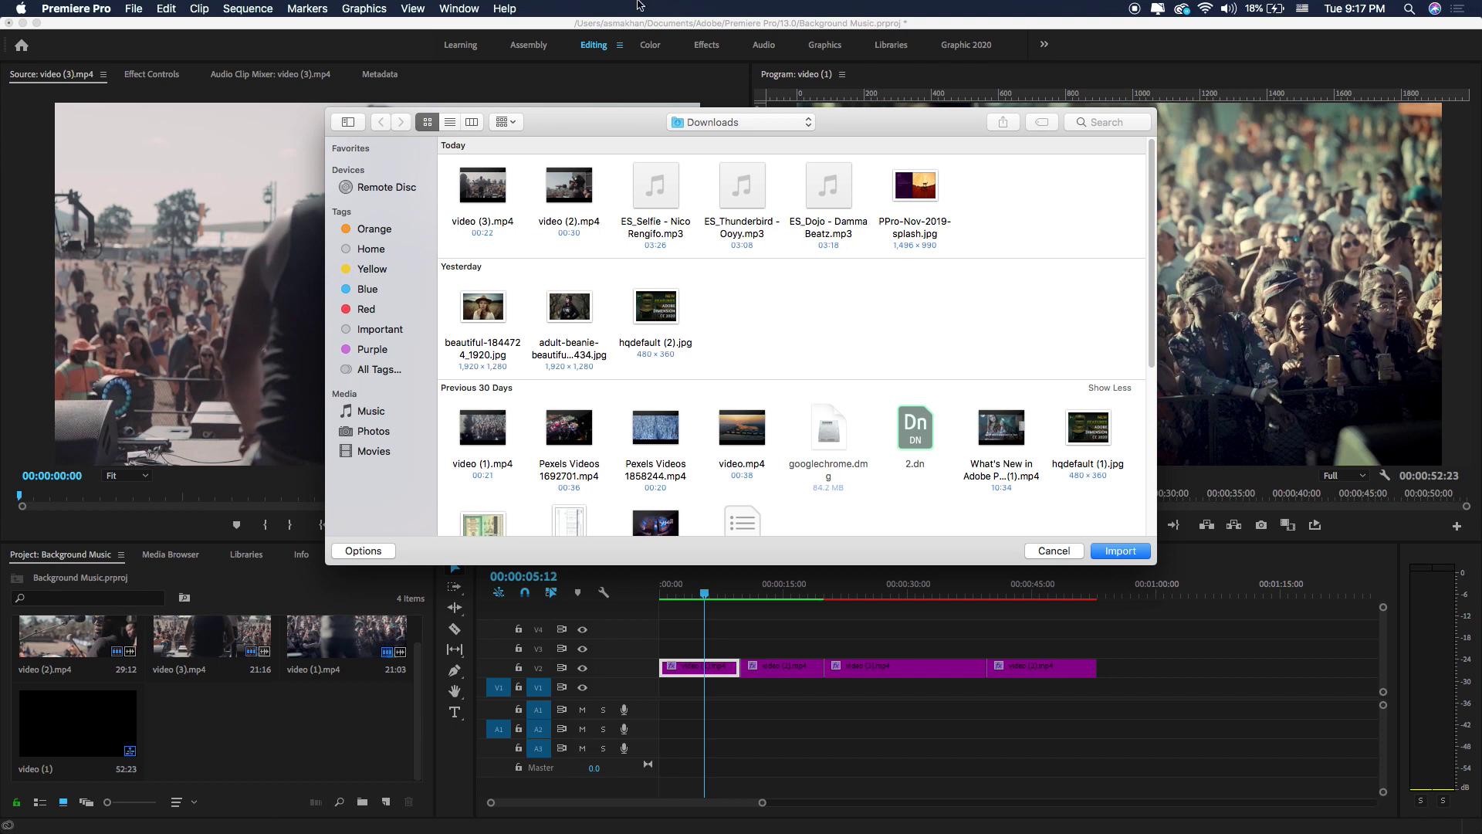
pyautogui.moveTo(619, 187); pyautogui.dragTo(847, 223)
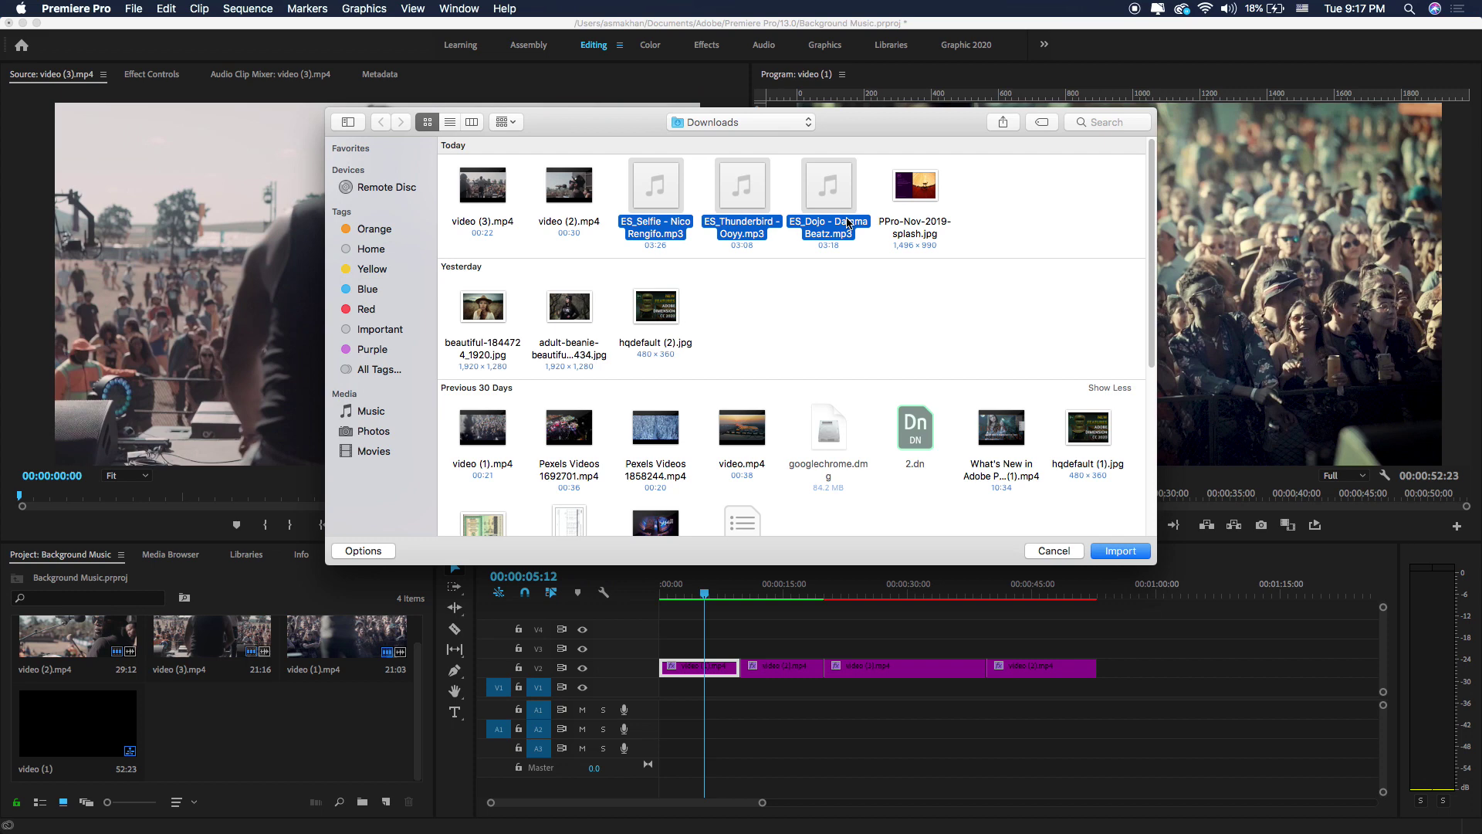
pyautogui.click(1140, 559)
# - In Chrome, view the Epidemic Sound genres page, then return to the Pexels 'music video' results
pyautogui.moveTo(945, 817)
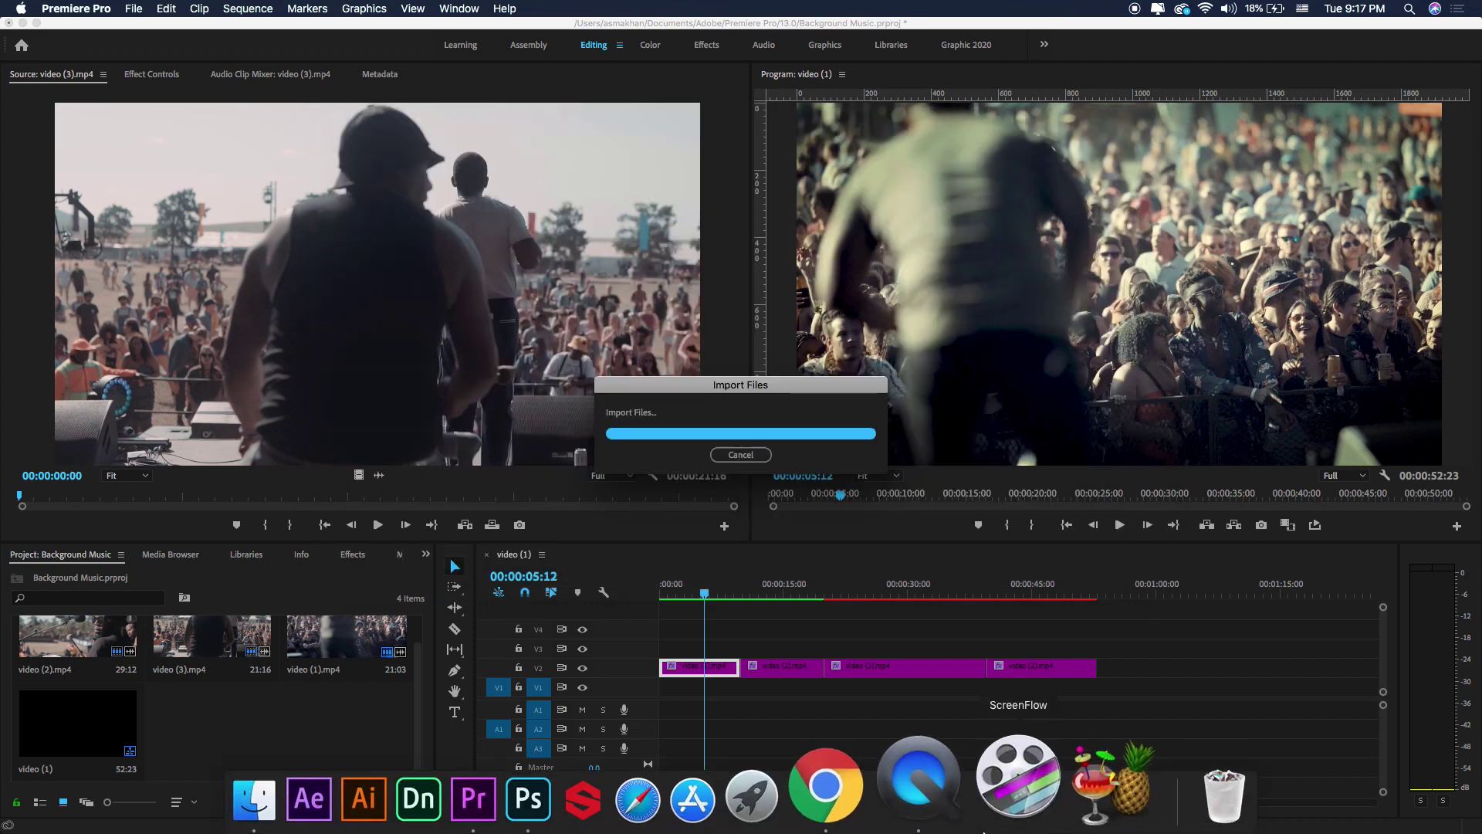
pyautogui.click(849, 784)
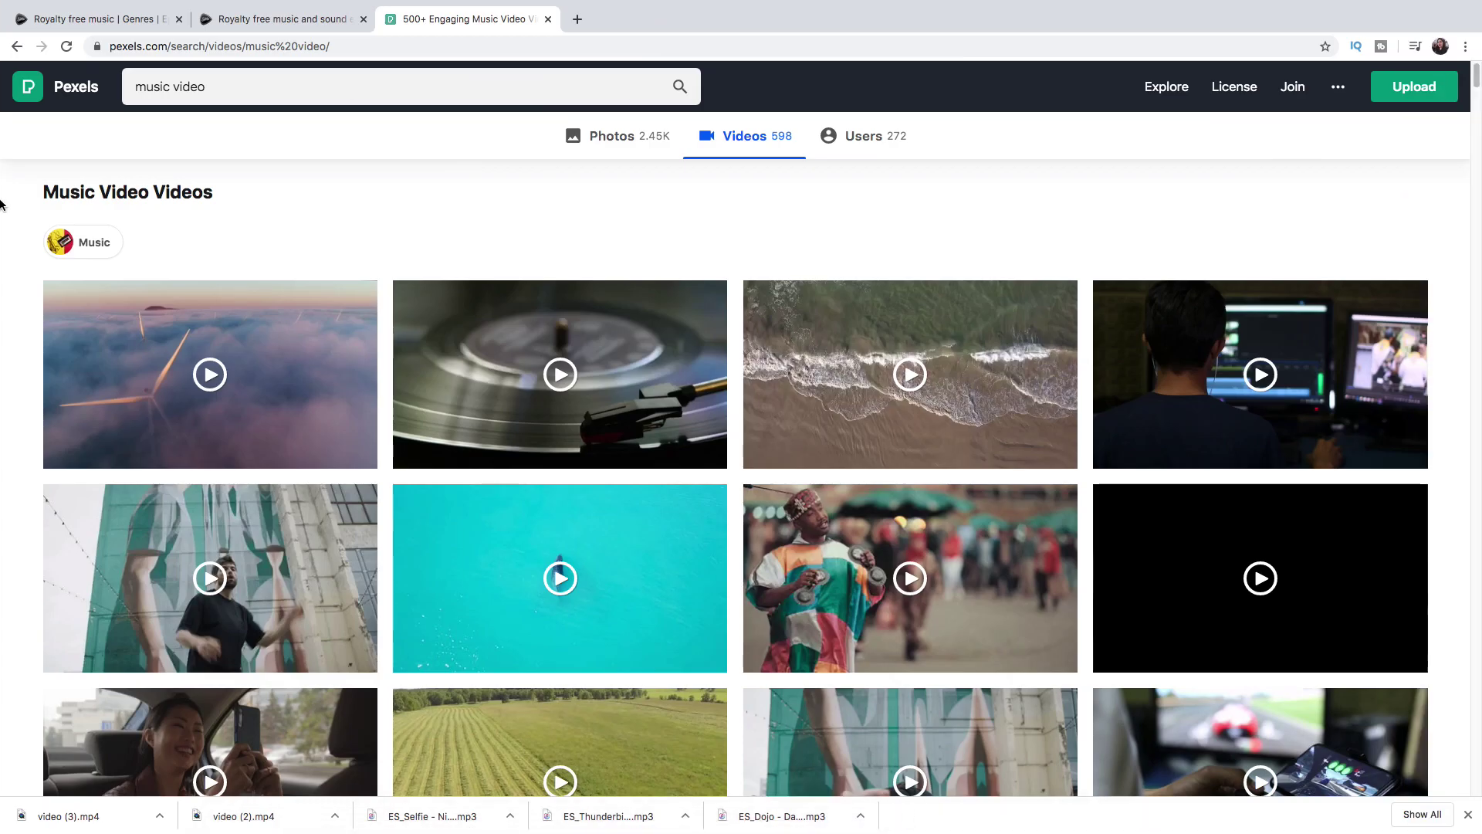
pyautogui.click(68, 20)
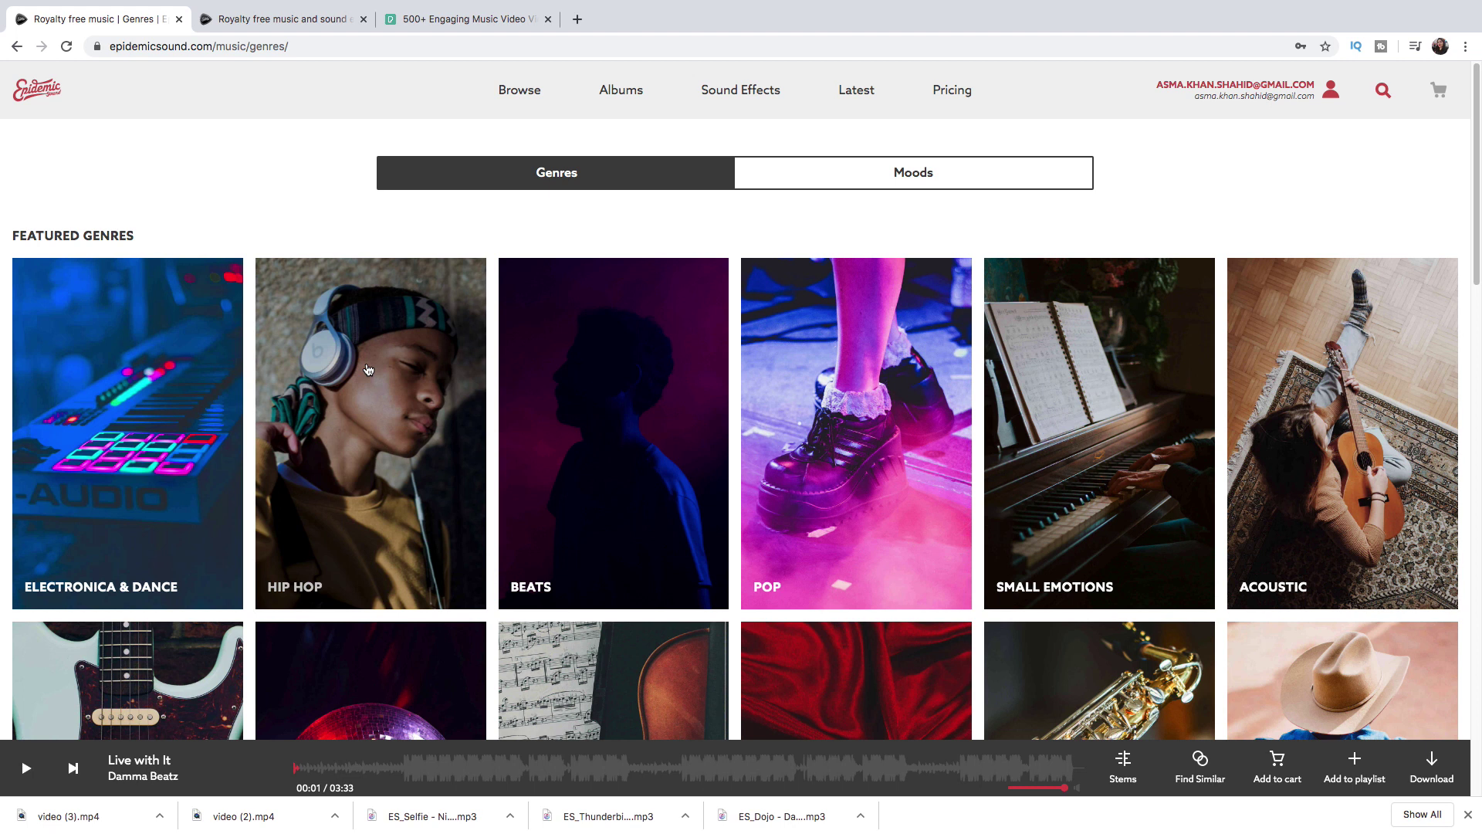
pyautogui.click(437, 20)
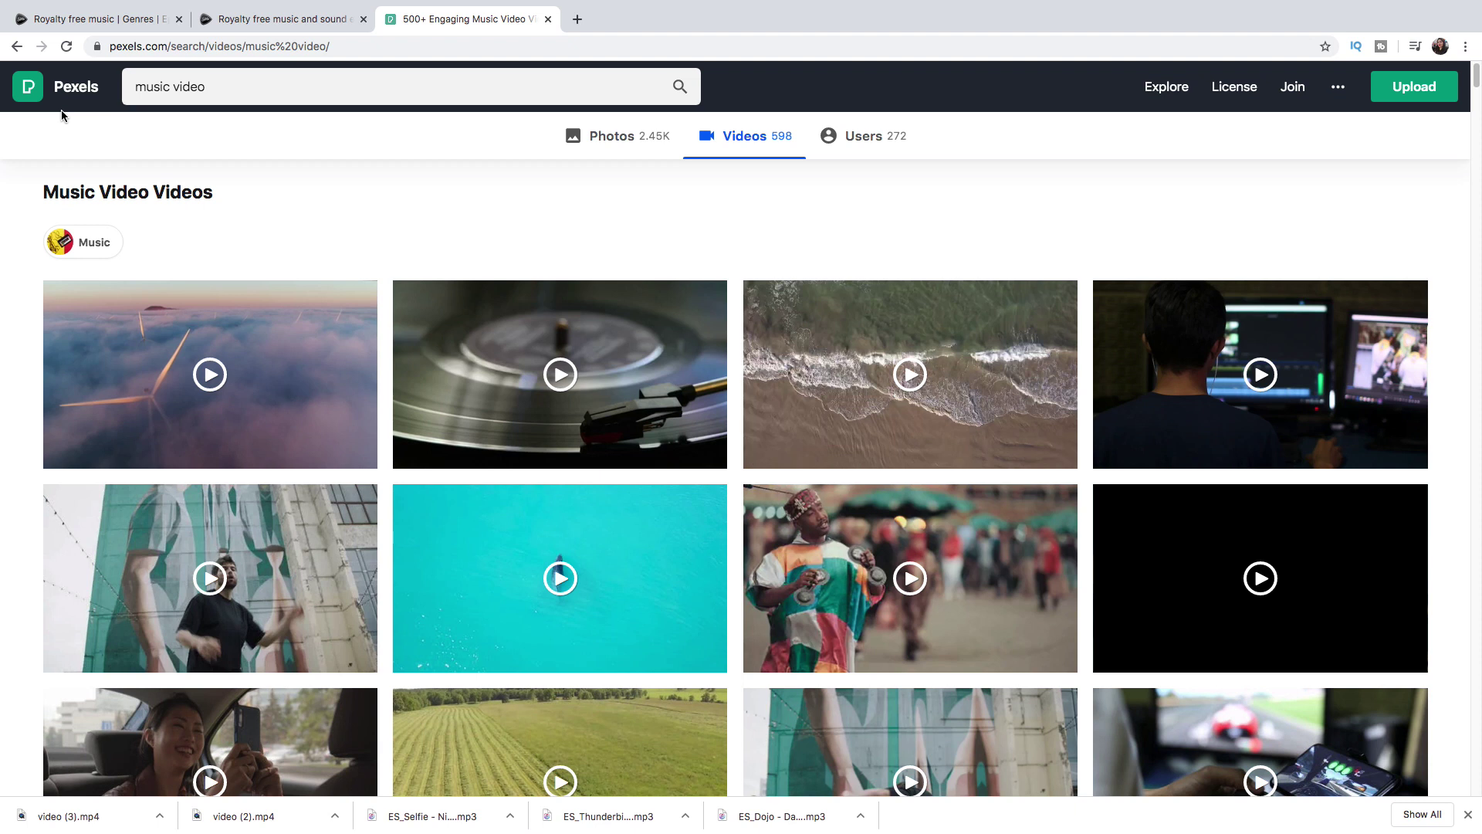
# - Load ES_Selfie into the Source monitor and play it to listen
pyautogui.hotkey('ctrl', 'Left')
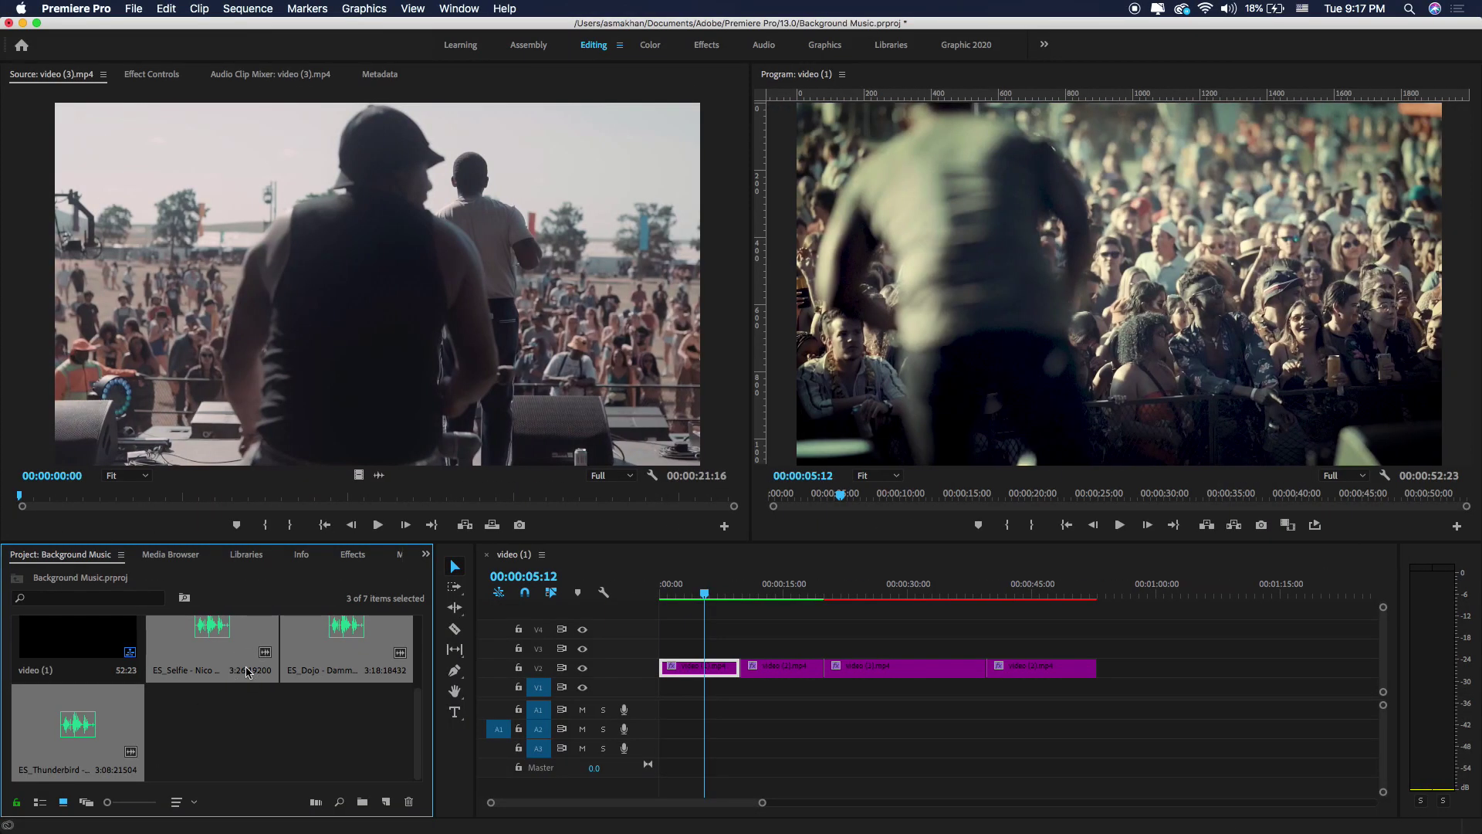
pyautogui.click(248, 730)
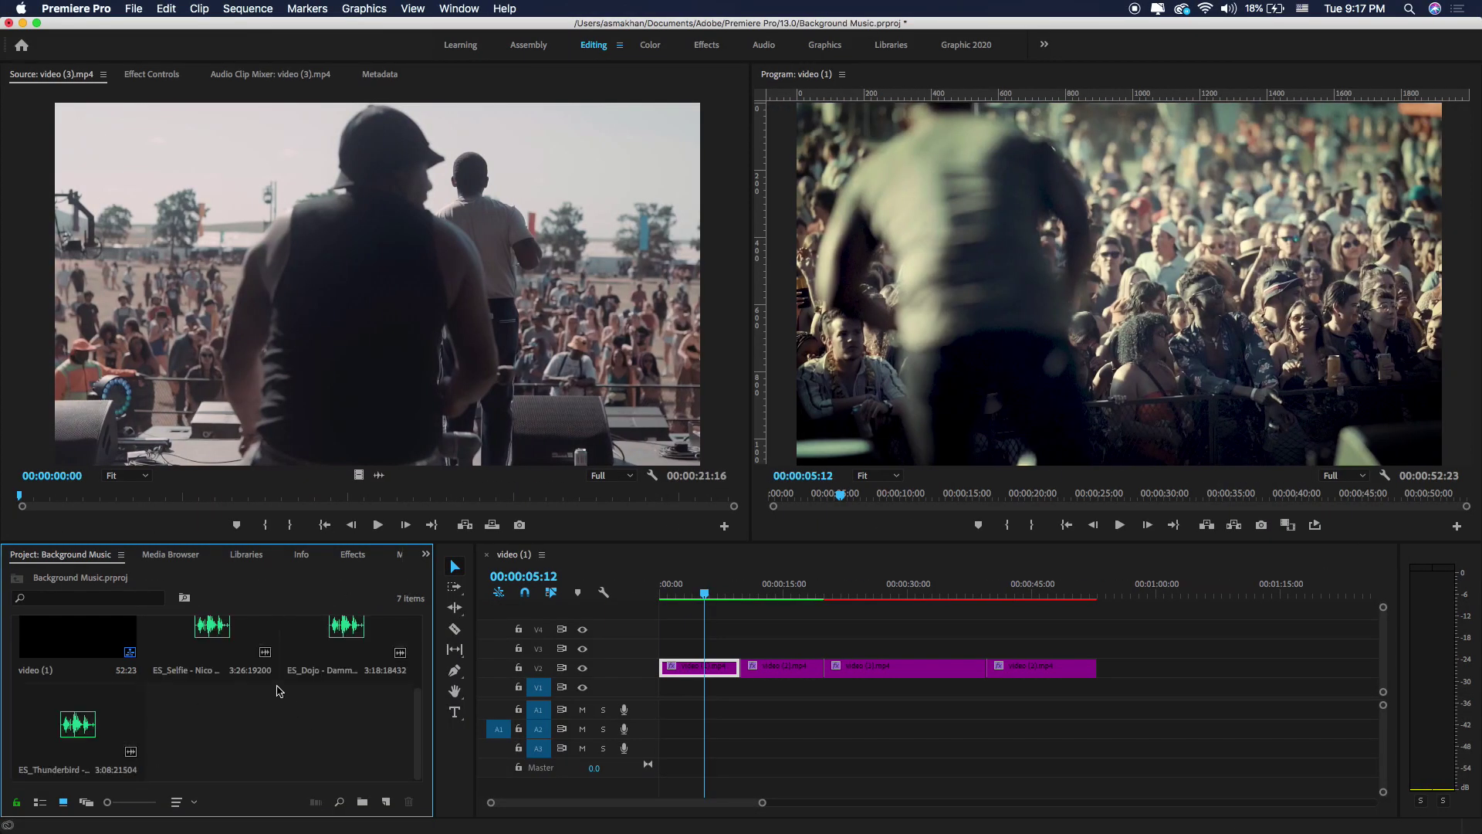
pyautogui.doubleClick(222, 644)
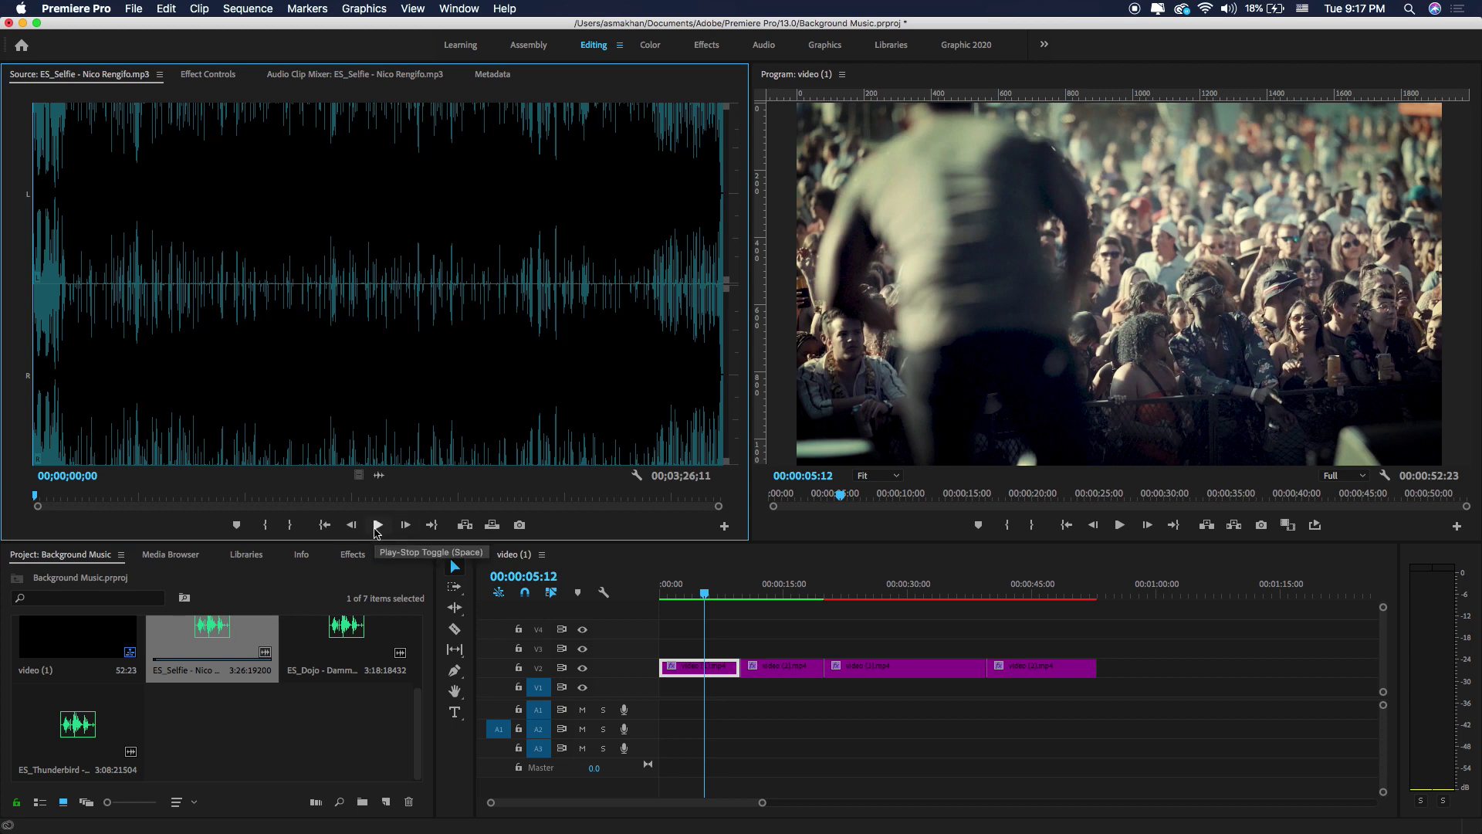
pyautogui.click(376, 526)
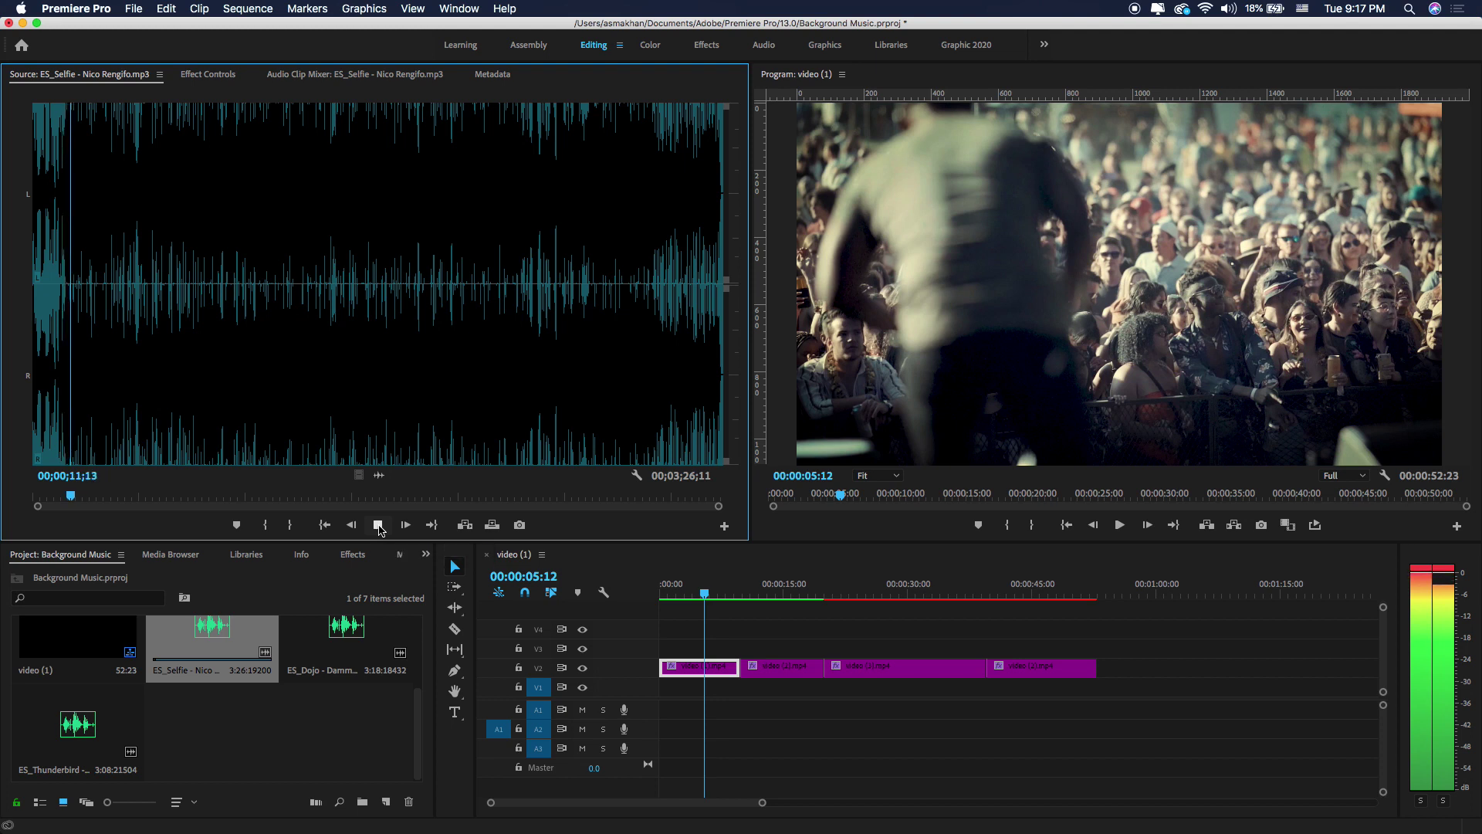
pyautogui.click(378, 525)
# - Mark In at 00;00;15;23 and Out at 00;01;59;15, then undo both to keep the full track
pyautogui.click(85, 498)
pyautogui.click(265, 525)
pyautogui.moveTo(207, 498)
pyautogui.mouseDown()
pyautogui.moveTo(431, 498)
pyautogui.moveTo(688, 652)
pyautogui.moveTo(677, 718)
pyautogui.mouseUp()
pyautogui.click(304, 528)
pyautogui.press('super+z')
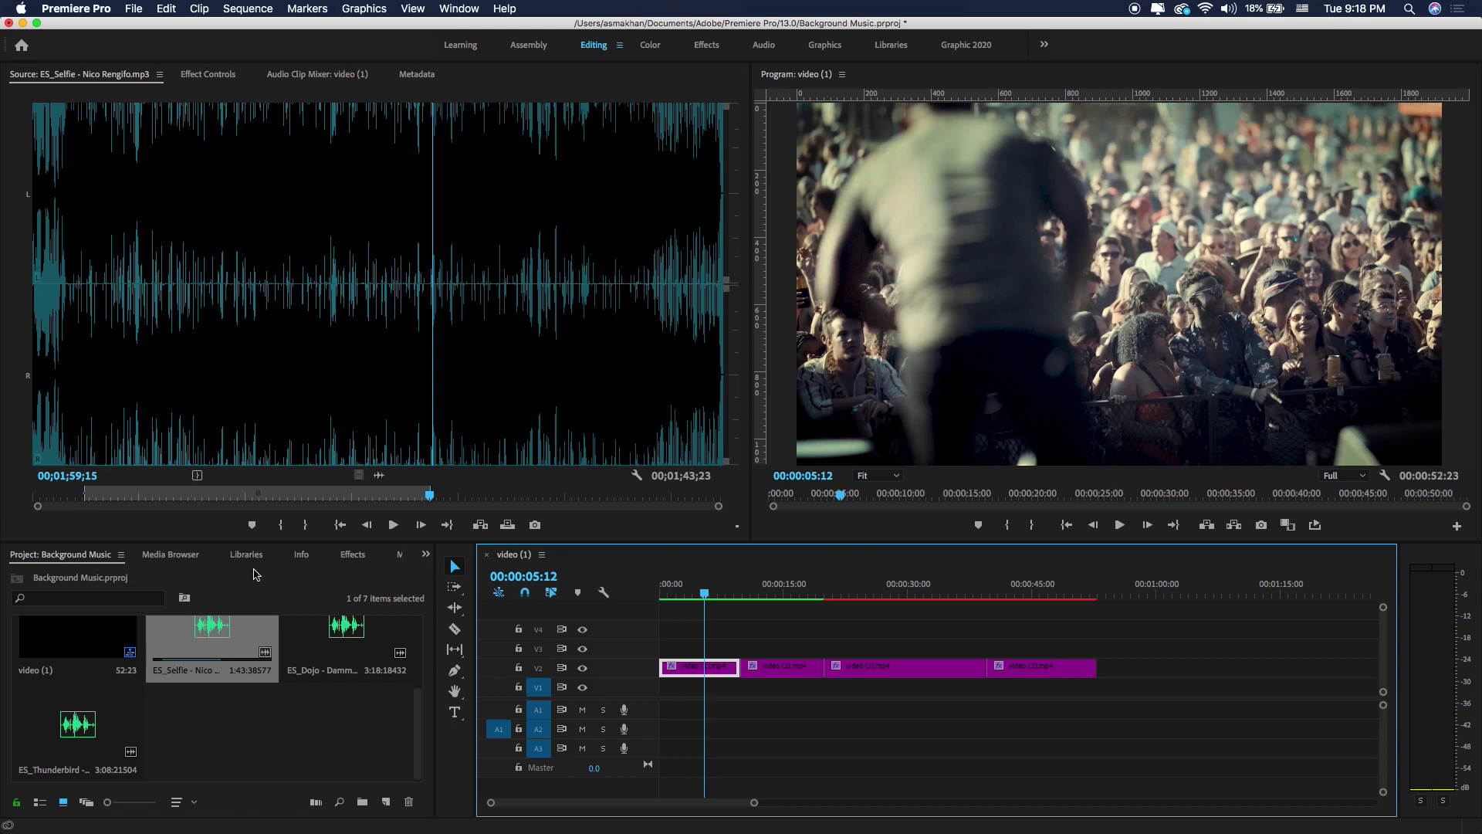
pyautogui.press('super+z')
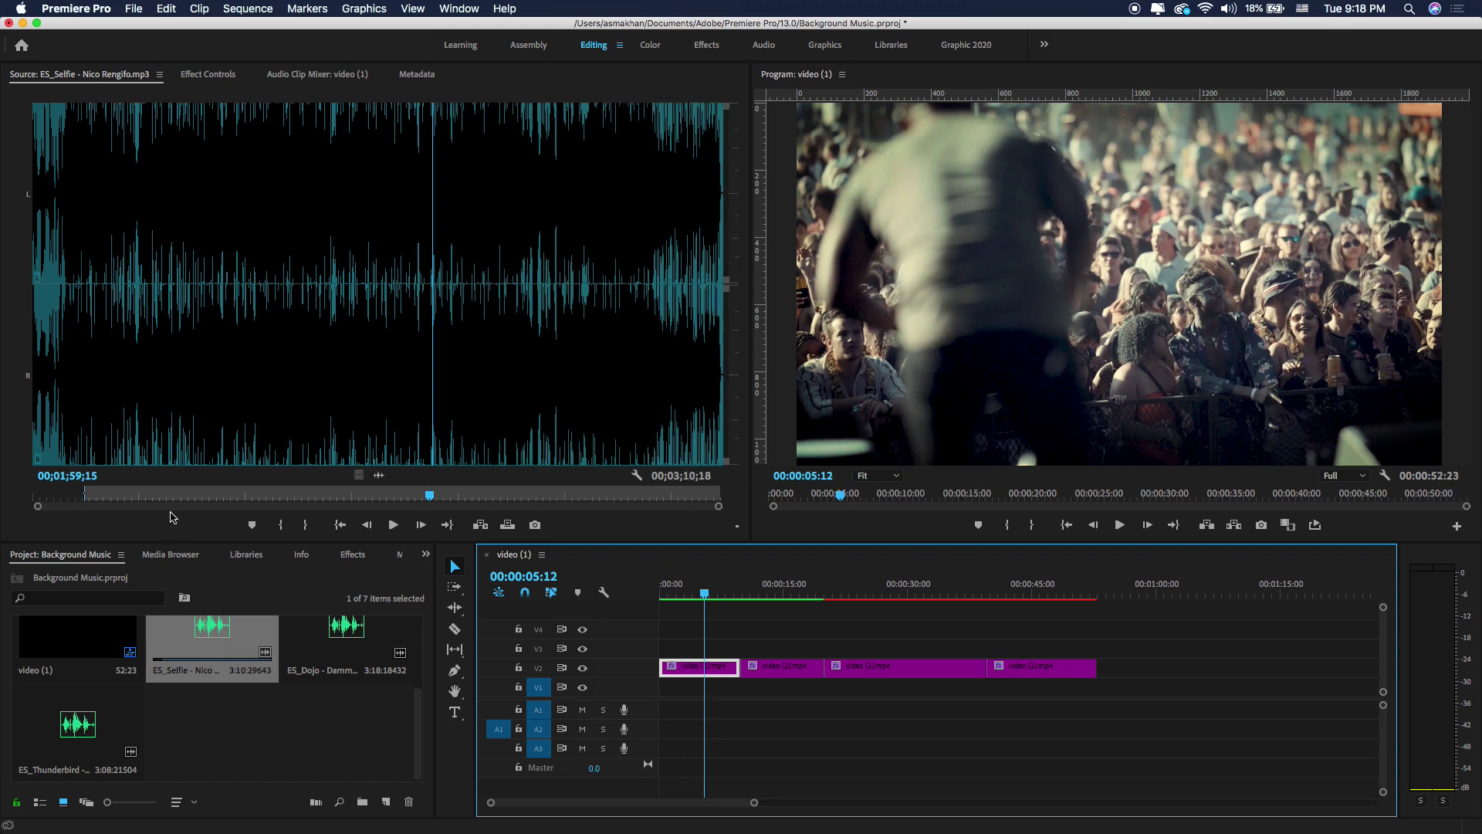
pyautogui.press('super+z')
pyautogui.click(248, 741)
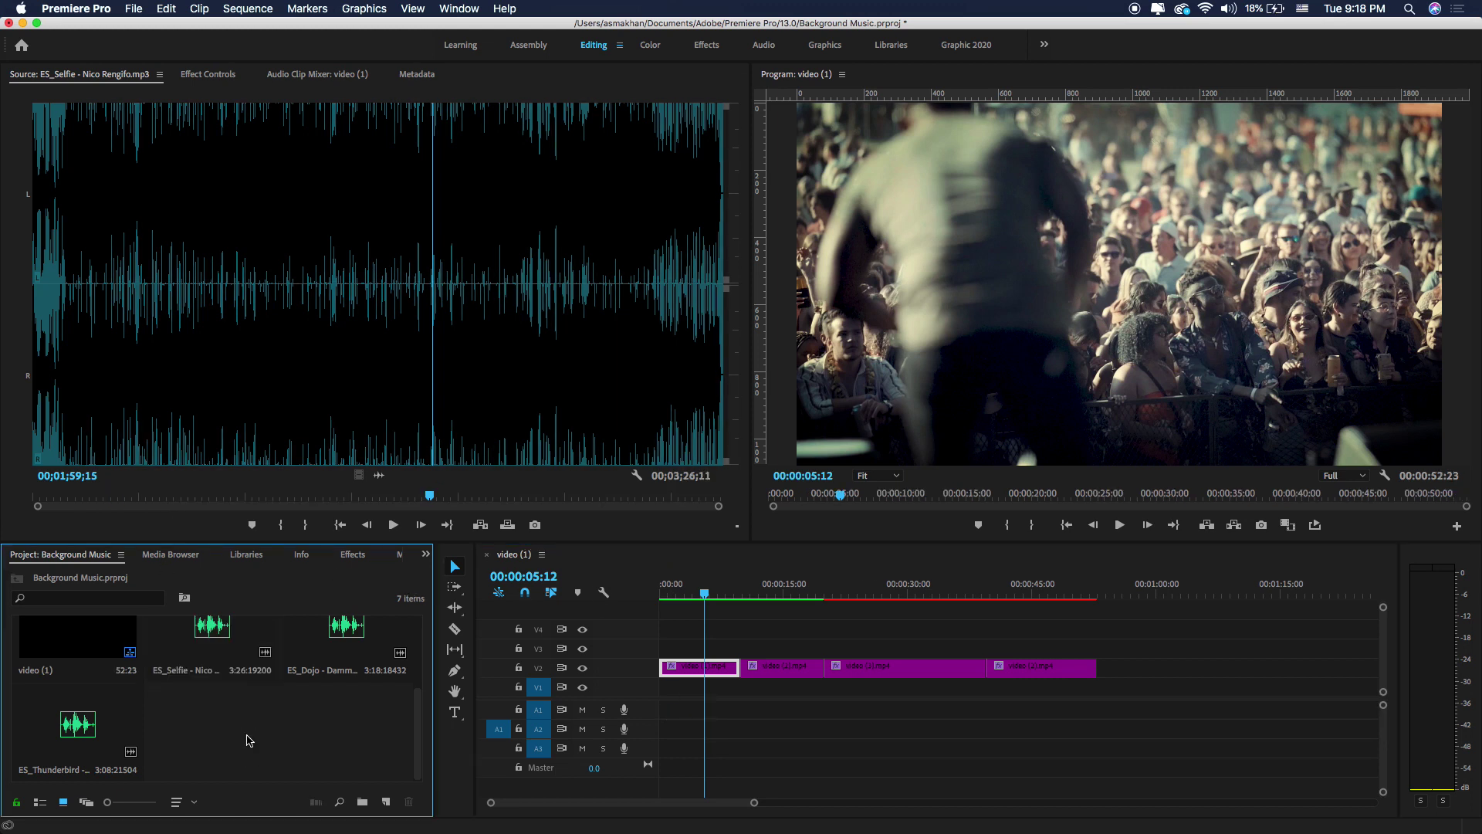
# - Place ES_Selfie at the start of A1, move the four clips down to V1, and park at 00:00:52:19
pyautogui.click(210, 634)
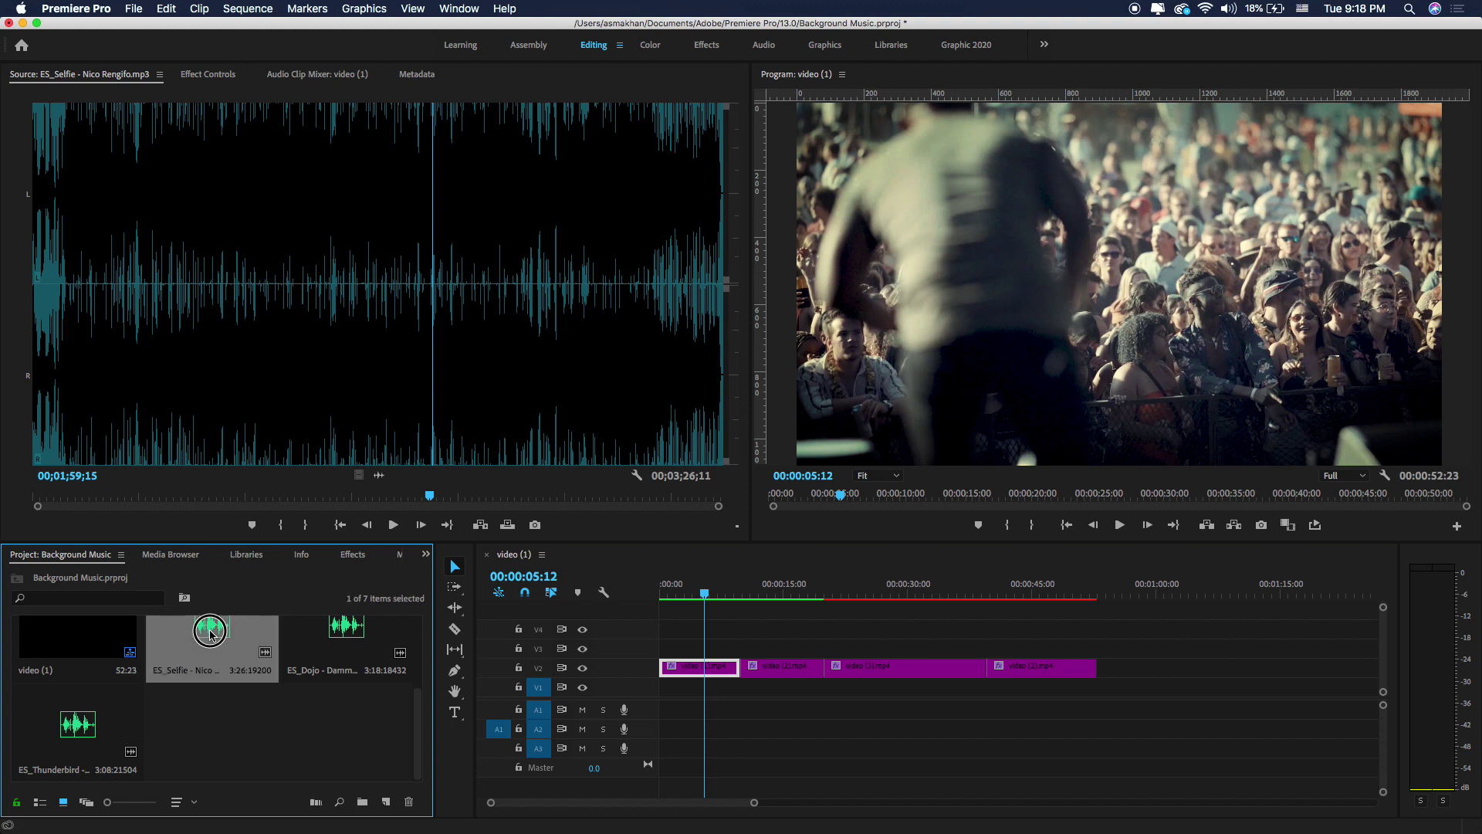
pyautogui.moveTo(211, 635); pyautogui.dragTo(662, 717)
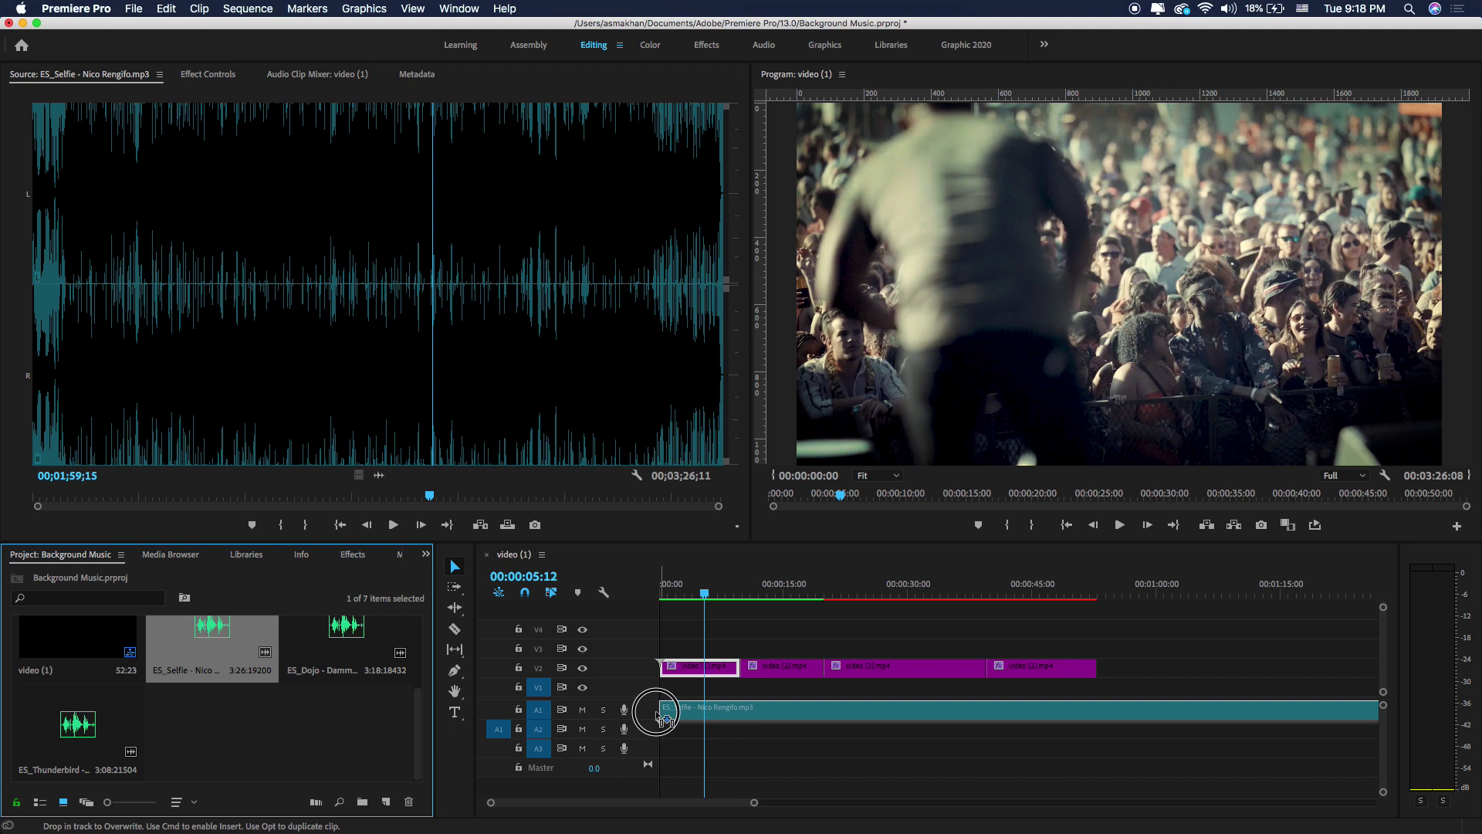
pyautogui.moveTo(662, 716); pyautogui.dragTo(657, 716)
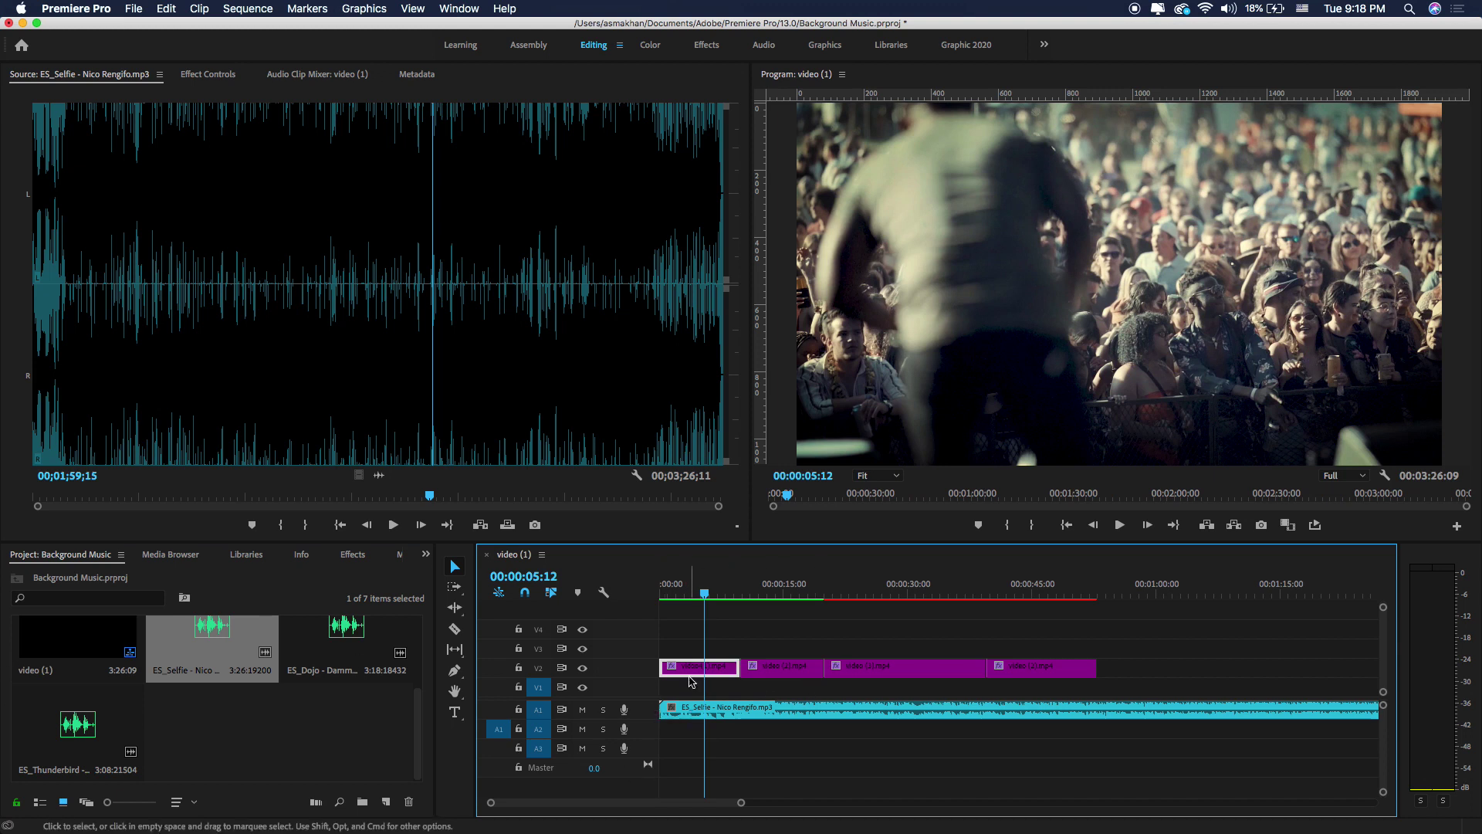
pyautogui.moveTo(674, 649); pyautogui.dragTo(1044, 687)
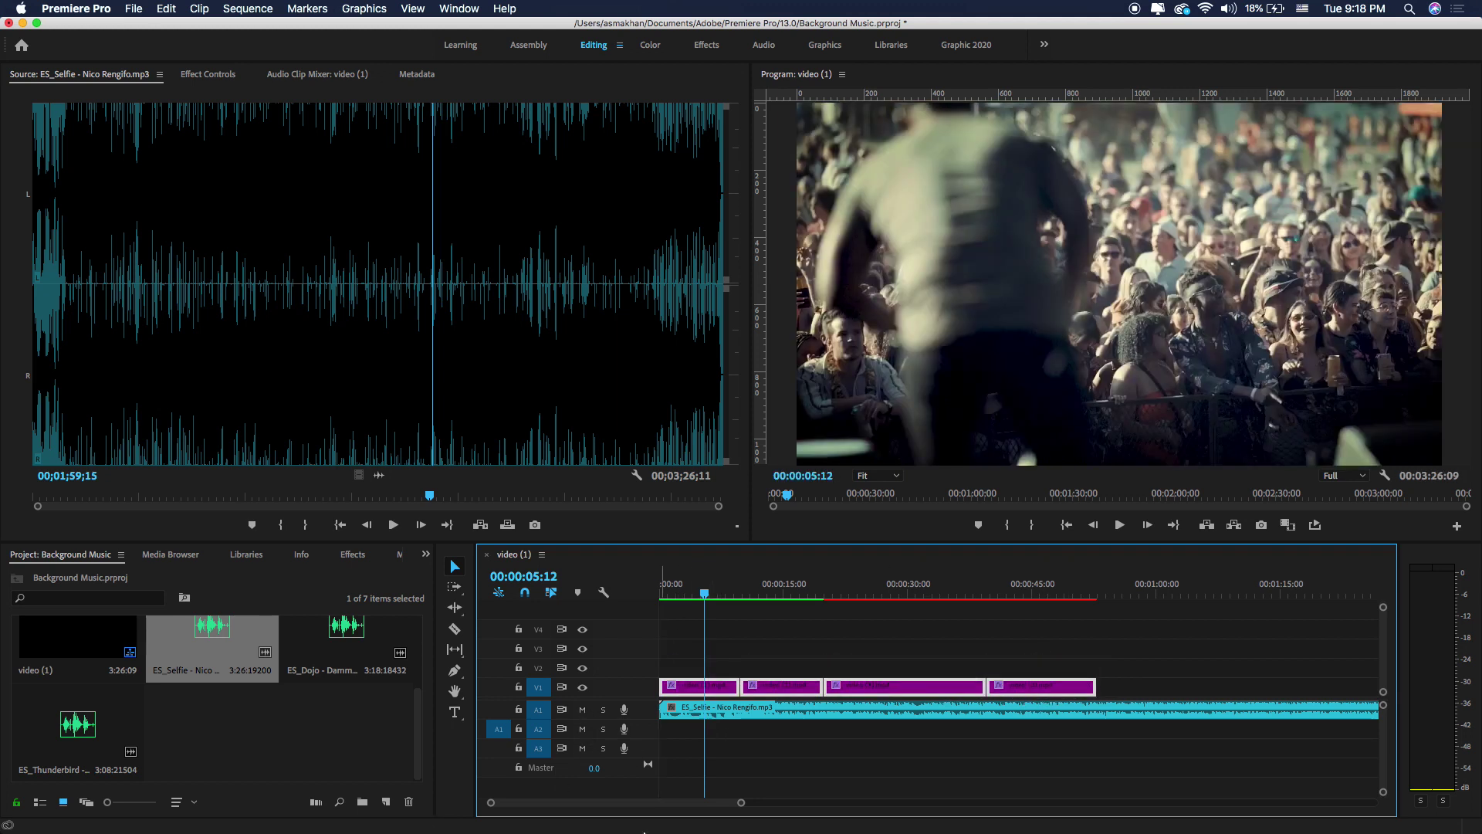
pyautogui.moveTo(1059, 593); pyautogui.dragTo(1099, 593)
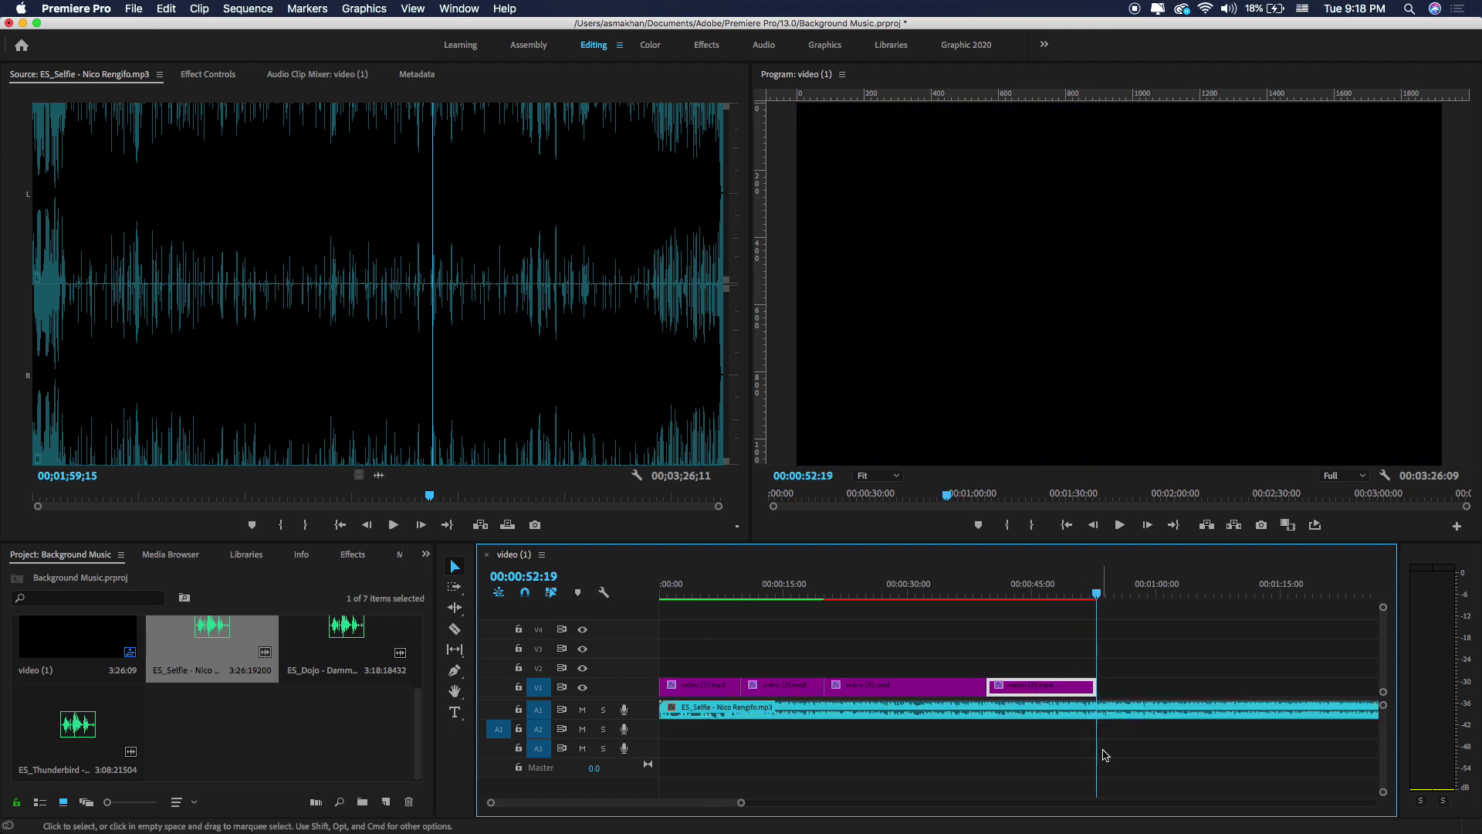
# - Razor-cut ES_Selfie at the video's end and delete the tail, then undo both changes
pyautogui.press('c')
pyautogui.click(1099, 710)
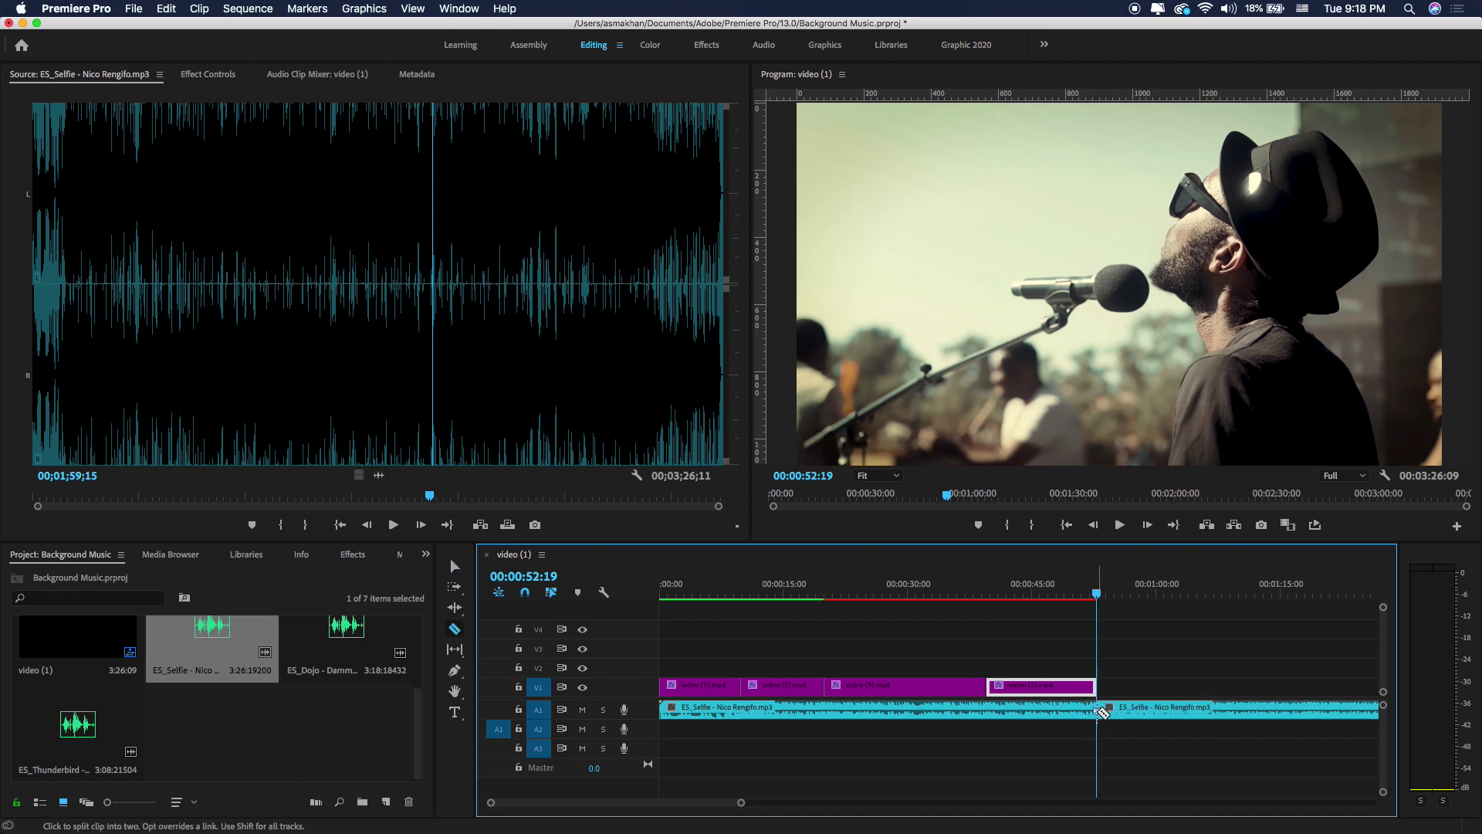
pyautogui.press('v')
pyautogui.click(1125, 714)
pyautogui.press('Delete')
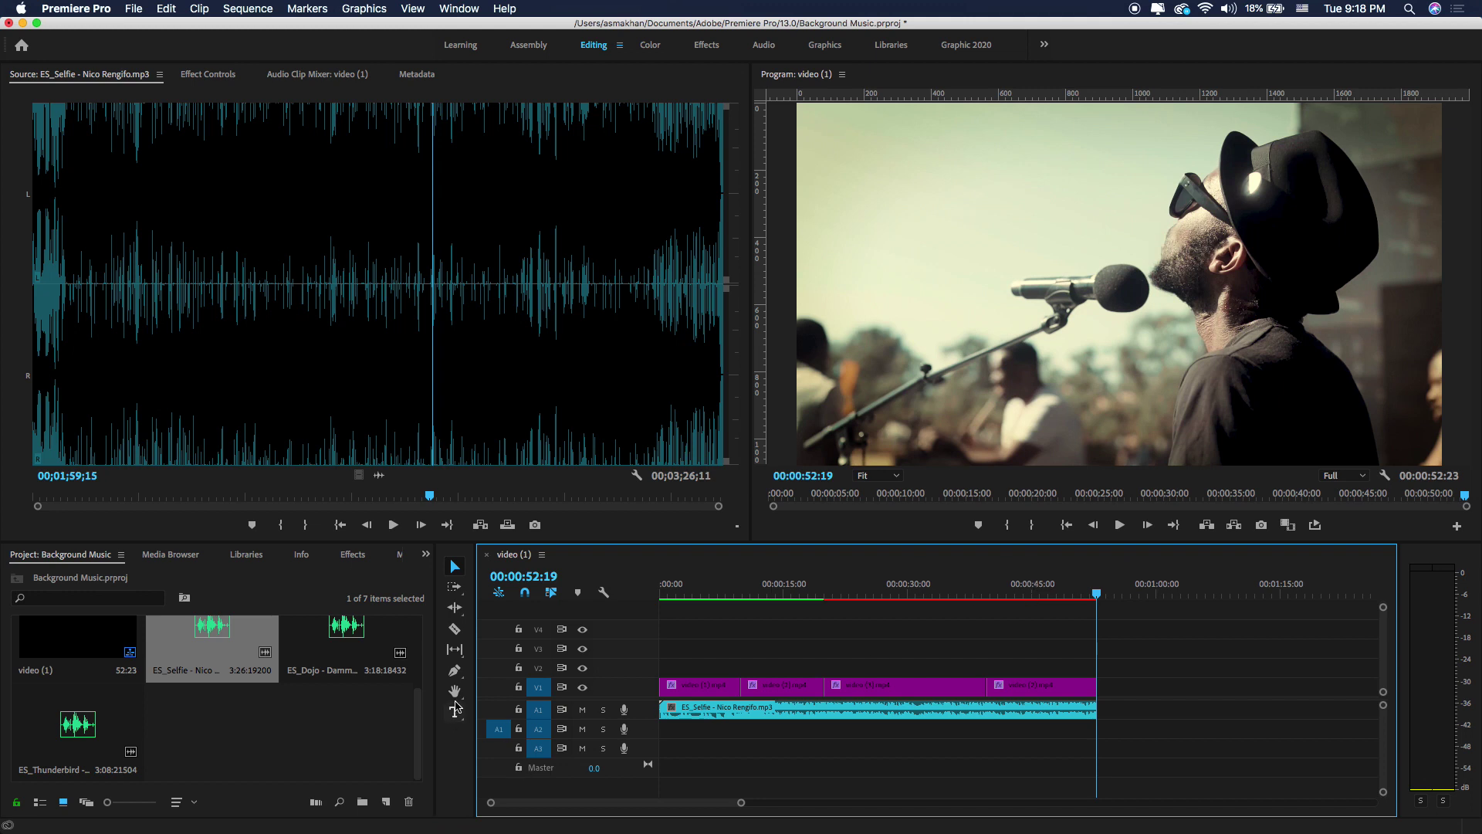
pyautogui.click(455, 630)
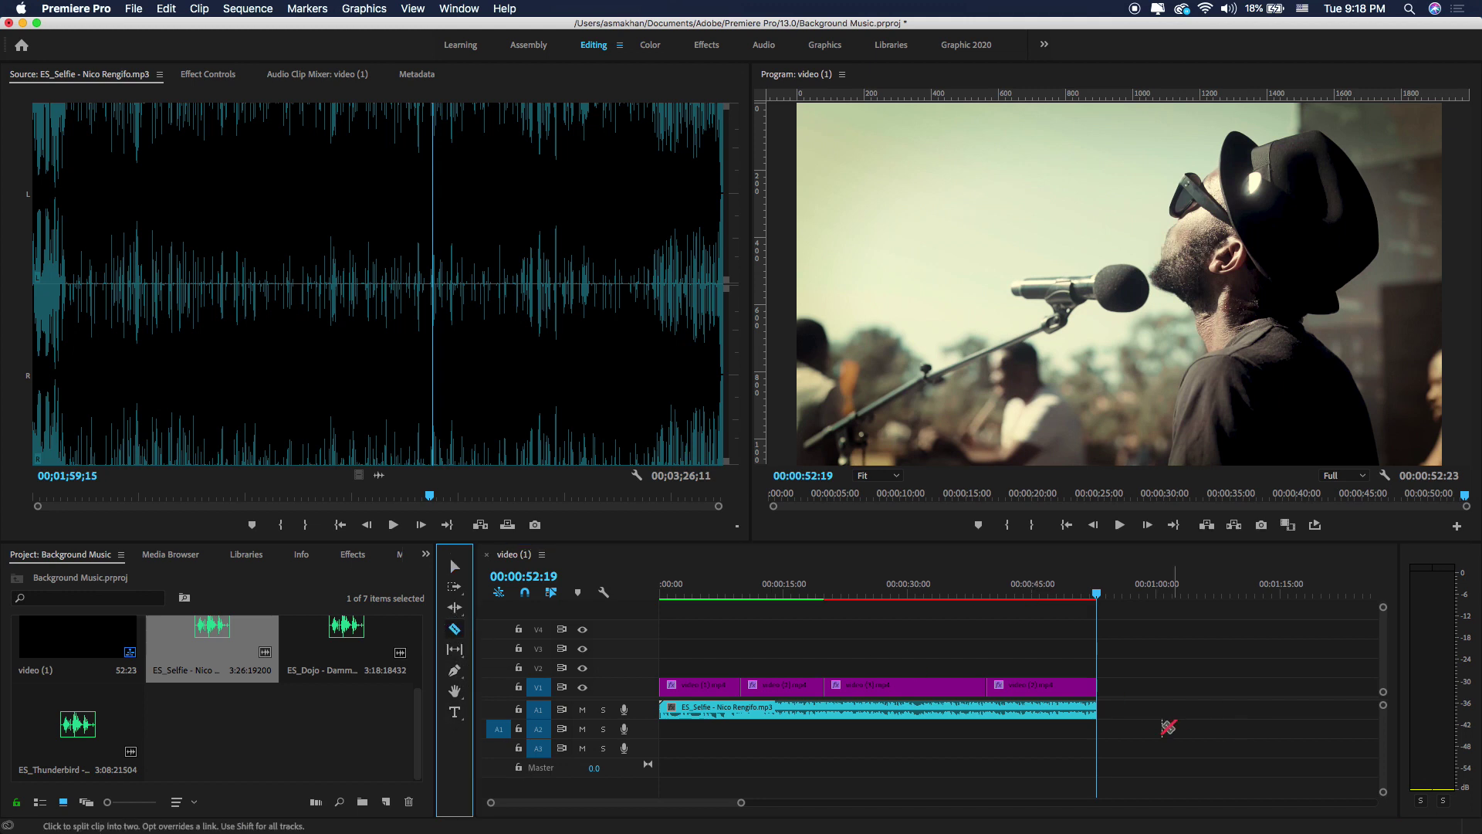
pyautogui.press('super+z')
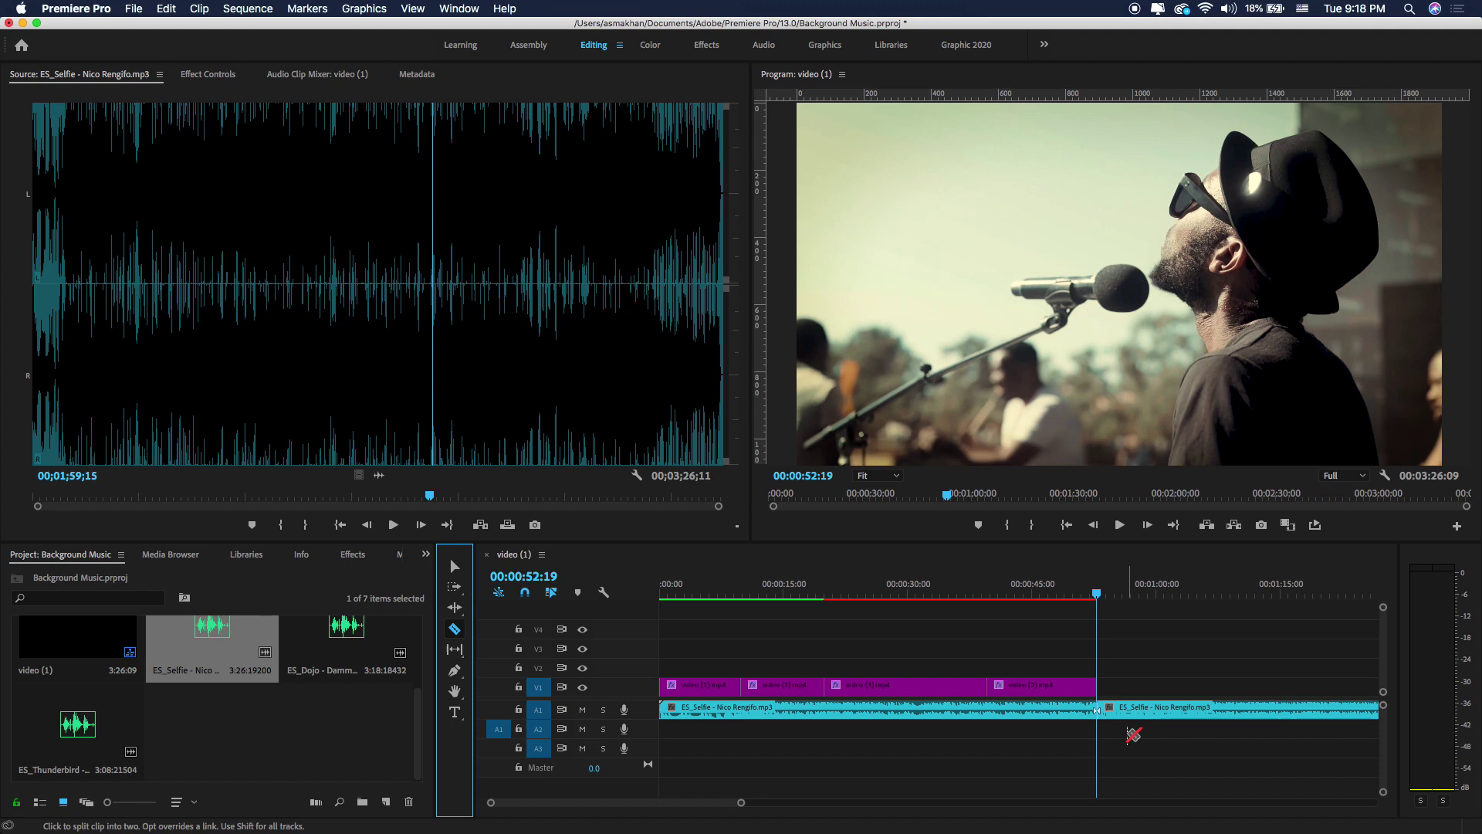
pyautogui.press('super+z')
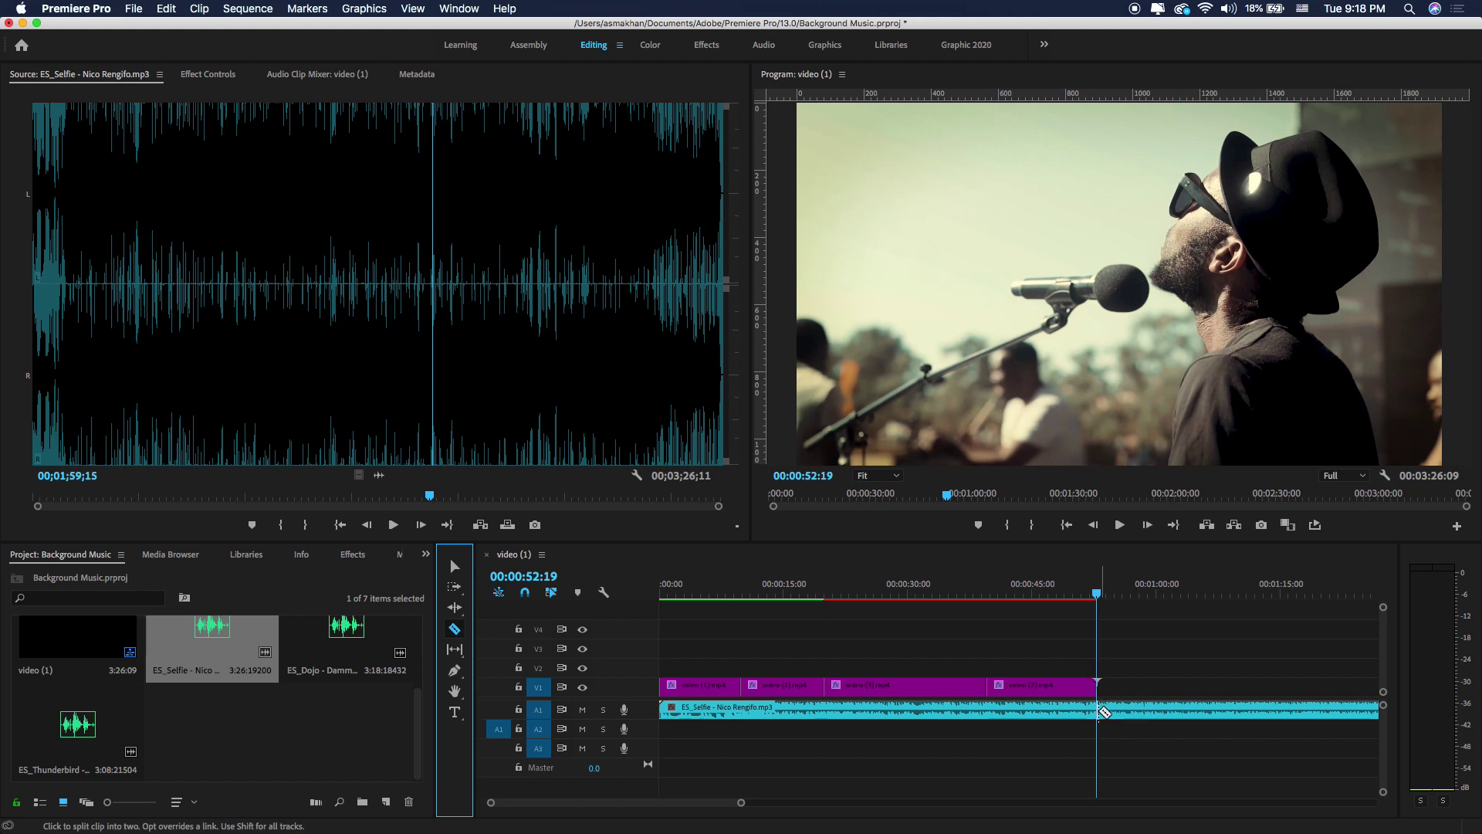
# - Cut the music again at 00:00:52:19 and delete the leftover tail
pyautogui.click(1097, 711)
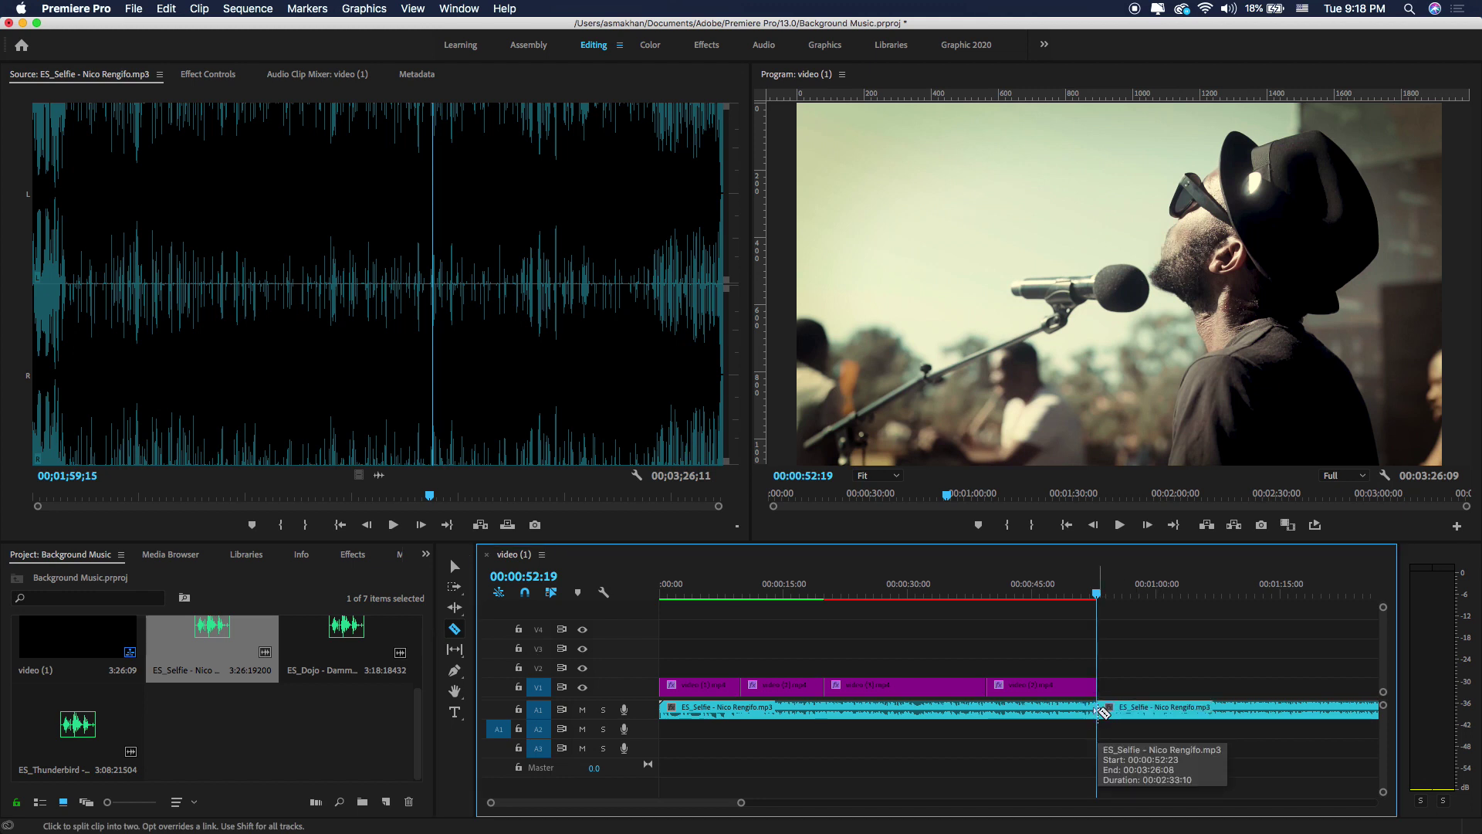
pyautogui.press('v')
pyautogui.click(1137, 717)
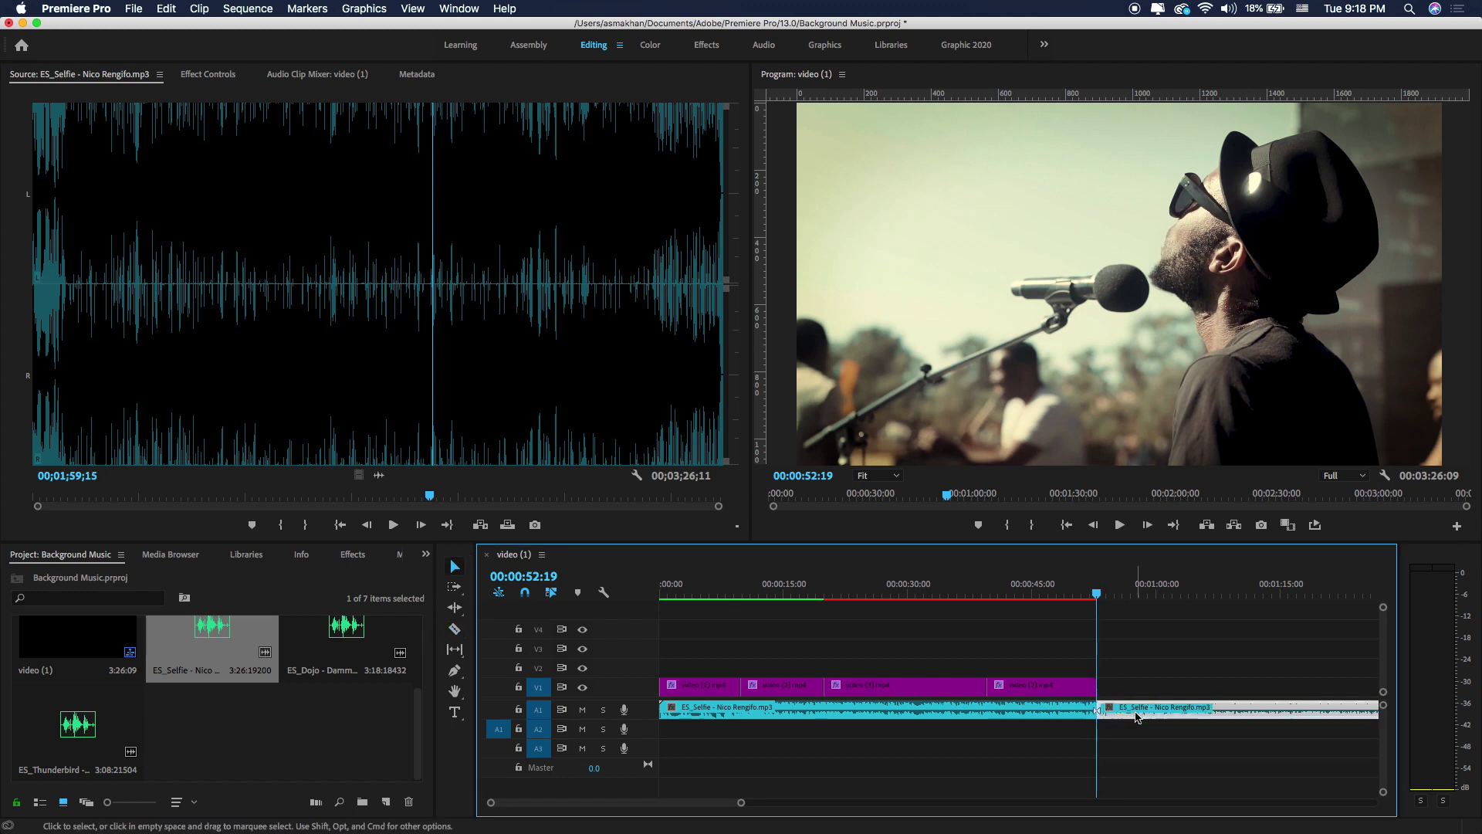
pyautogui.press('Delete')
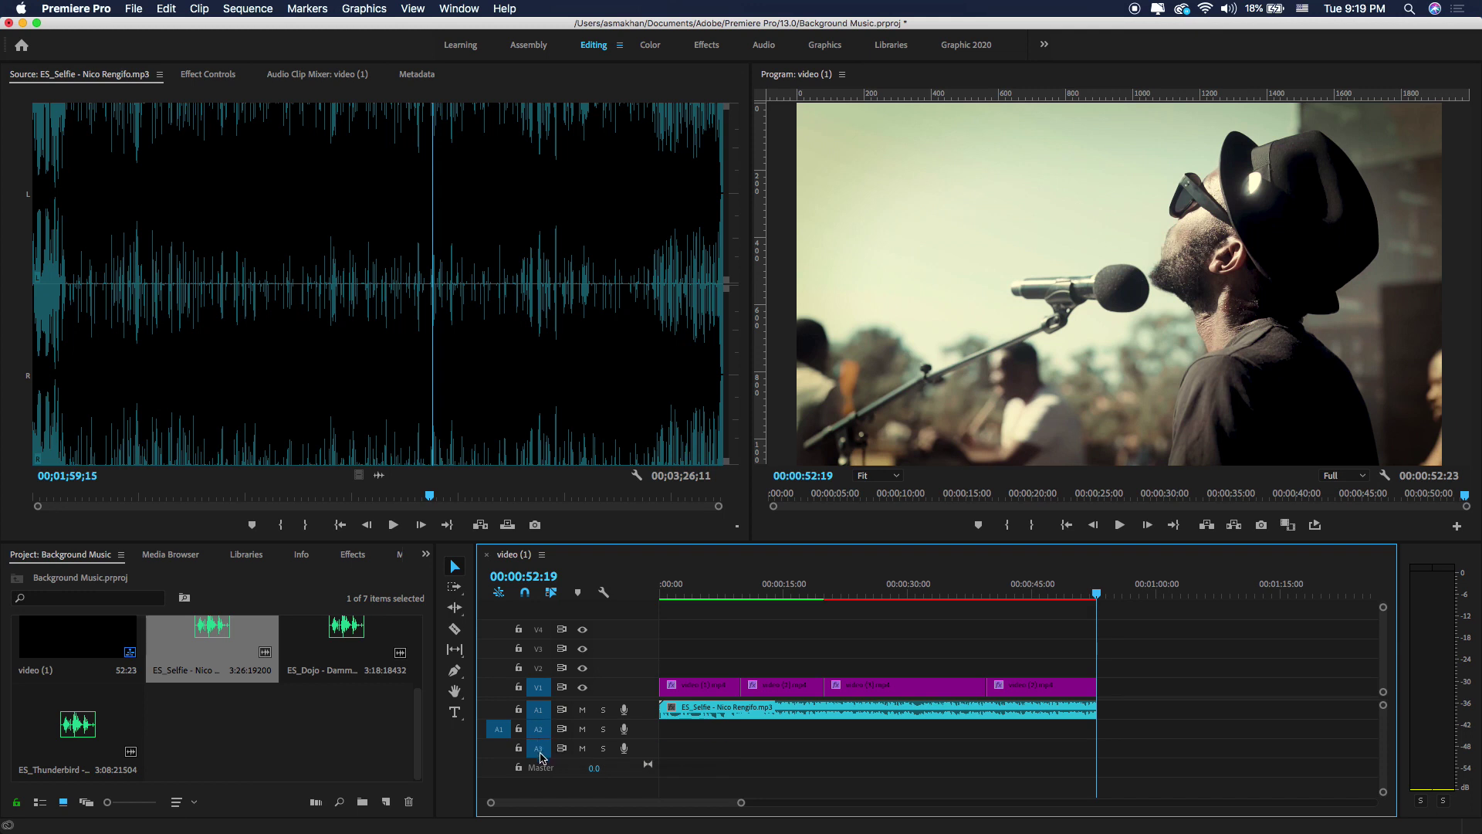
# - Expand all timeline tracks to show clip thumbnails and the music waveform
pyautogui.click(602, 591)
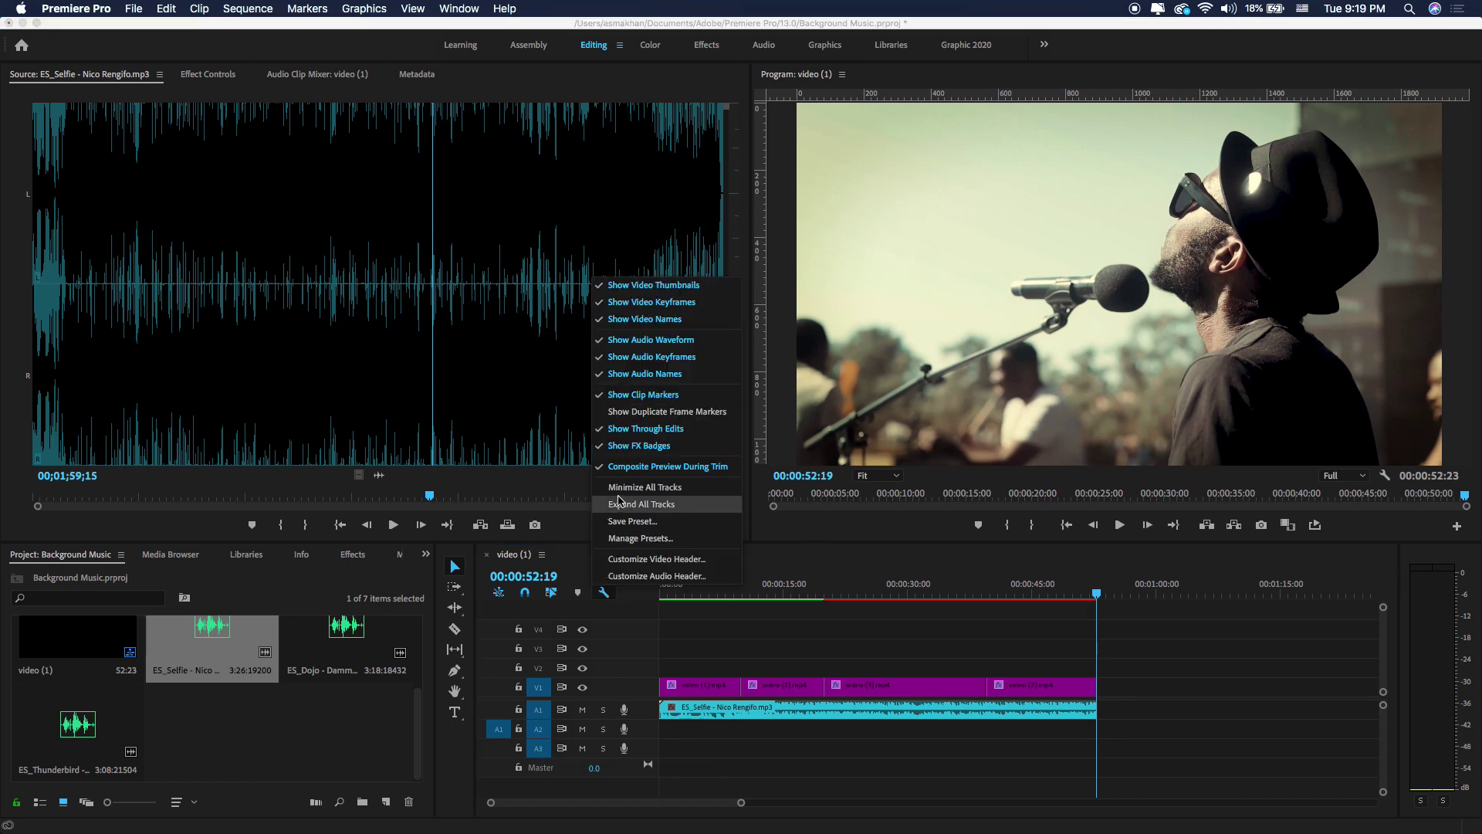
pyautogui.click(641, 504)
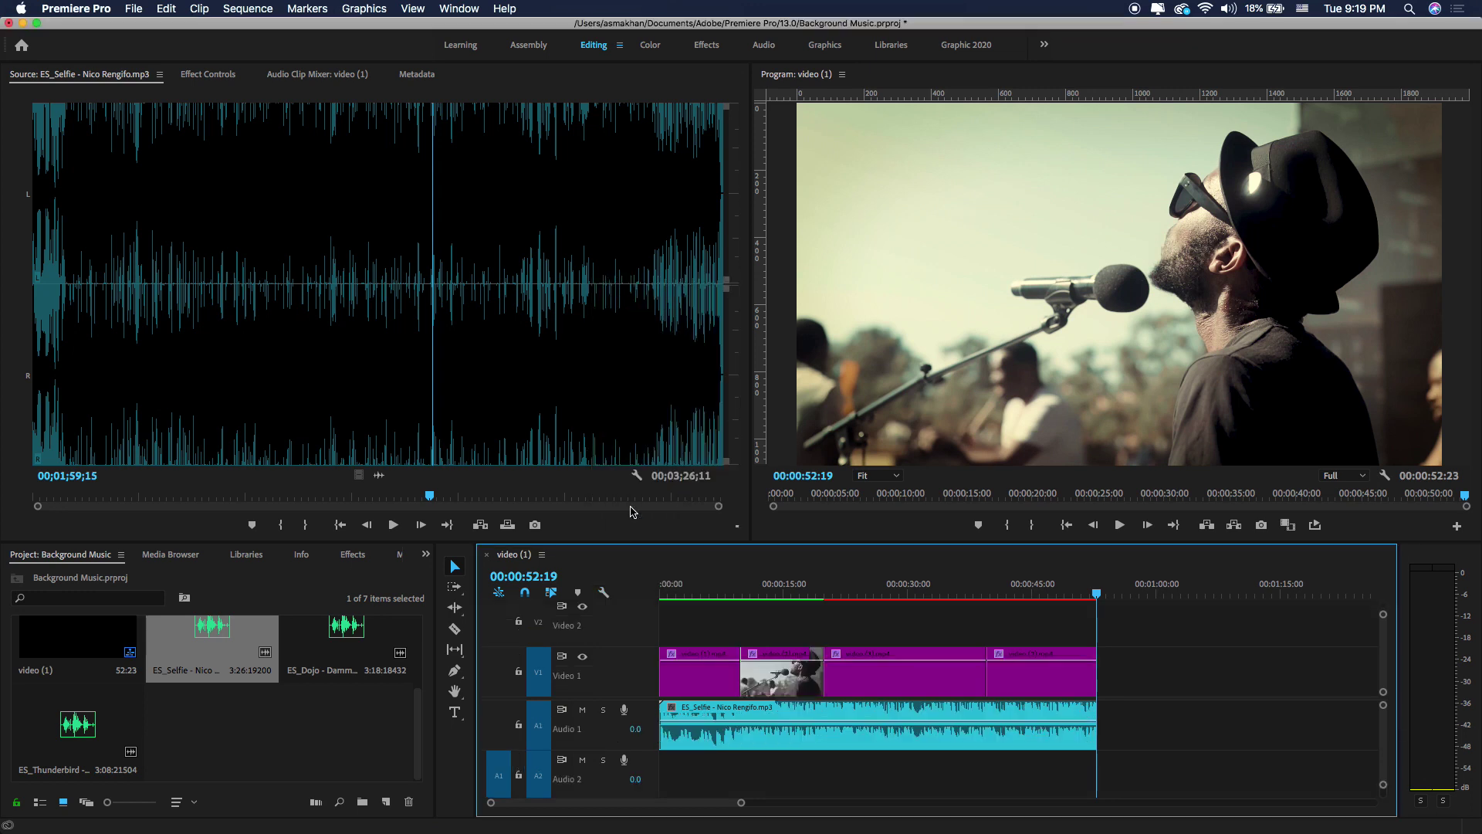
pyautogui.moveTo(741, 806)
pyautogui.mouseDown()
pyautogui.moveTo(722, 806)
pyautogui.moveTo(738, 806)
pyautogui.mouseUp()
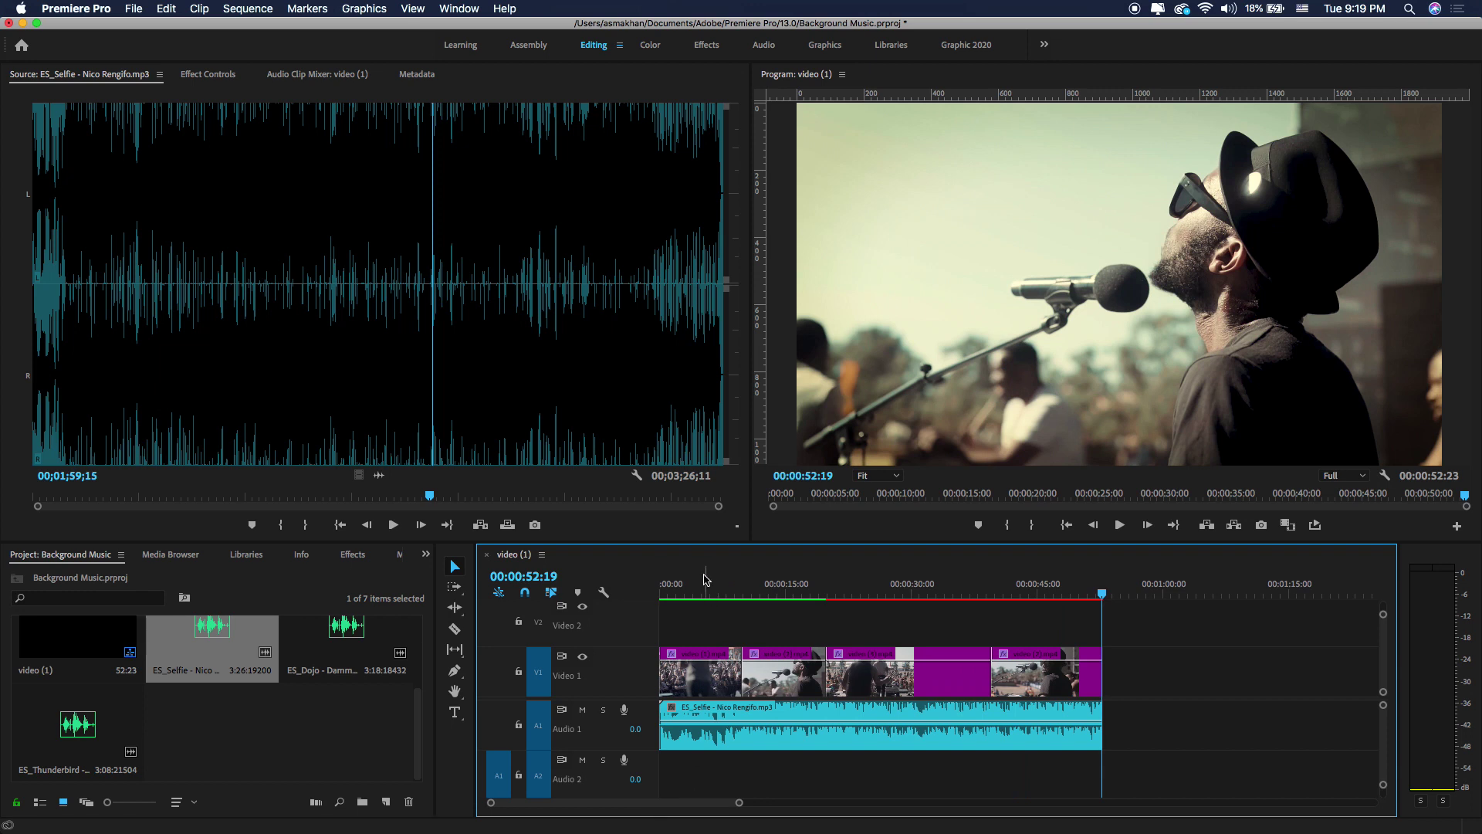
# - Play the edit from the start, stop at 00:00:07:09, and select the Audio 1 music clip
pyautogui.moveTo(661, 592)
pyautogui.mouseDown()
pyautogui.moveTo(677, 602)
pyautogui.moveTo(652, 599)
pyautogui.mouseUp()
pyautogui.press('space')
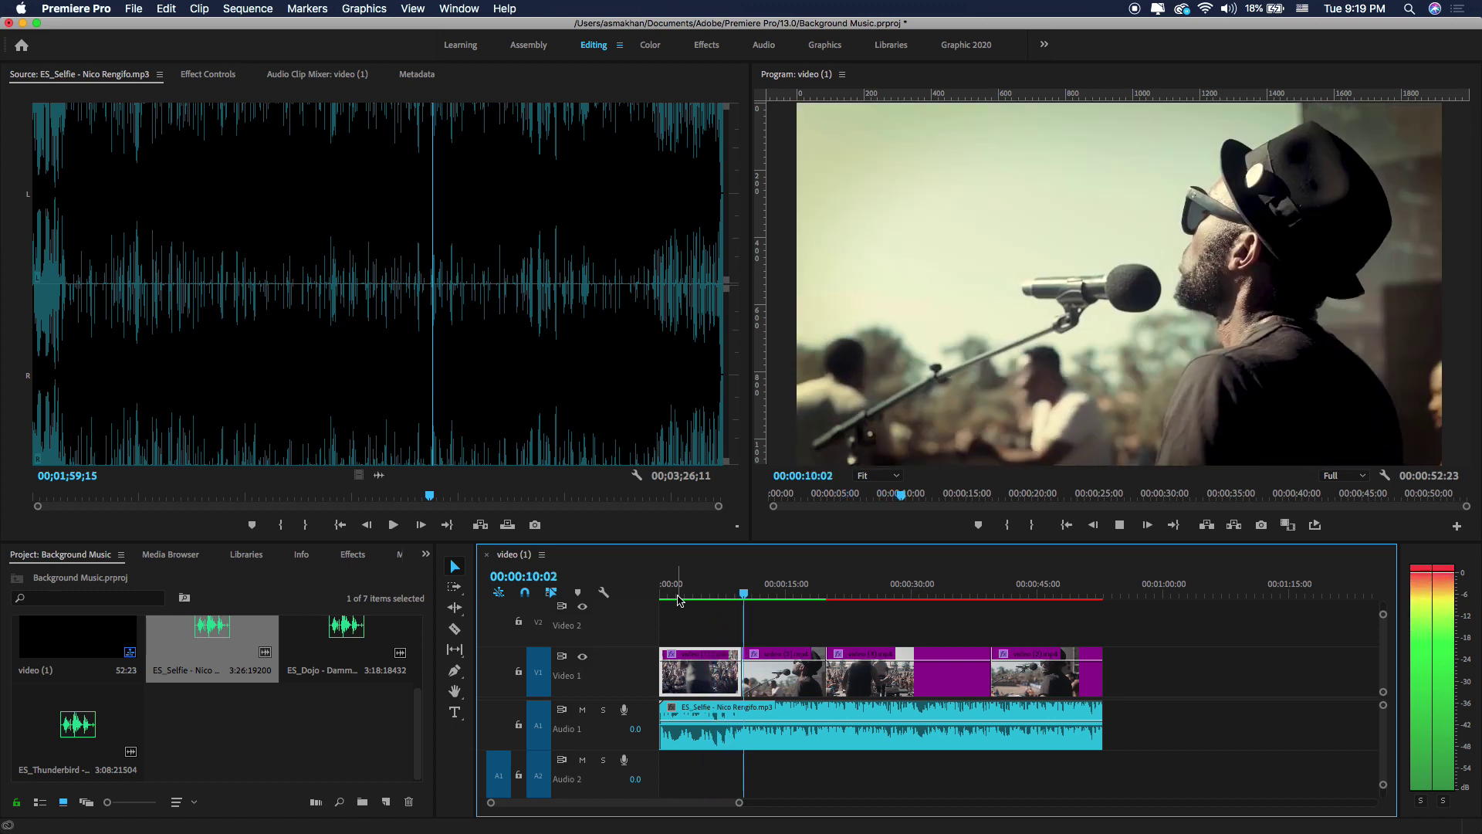
pyautogui.click(723, 594)
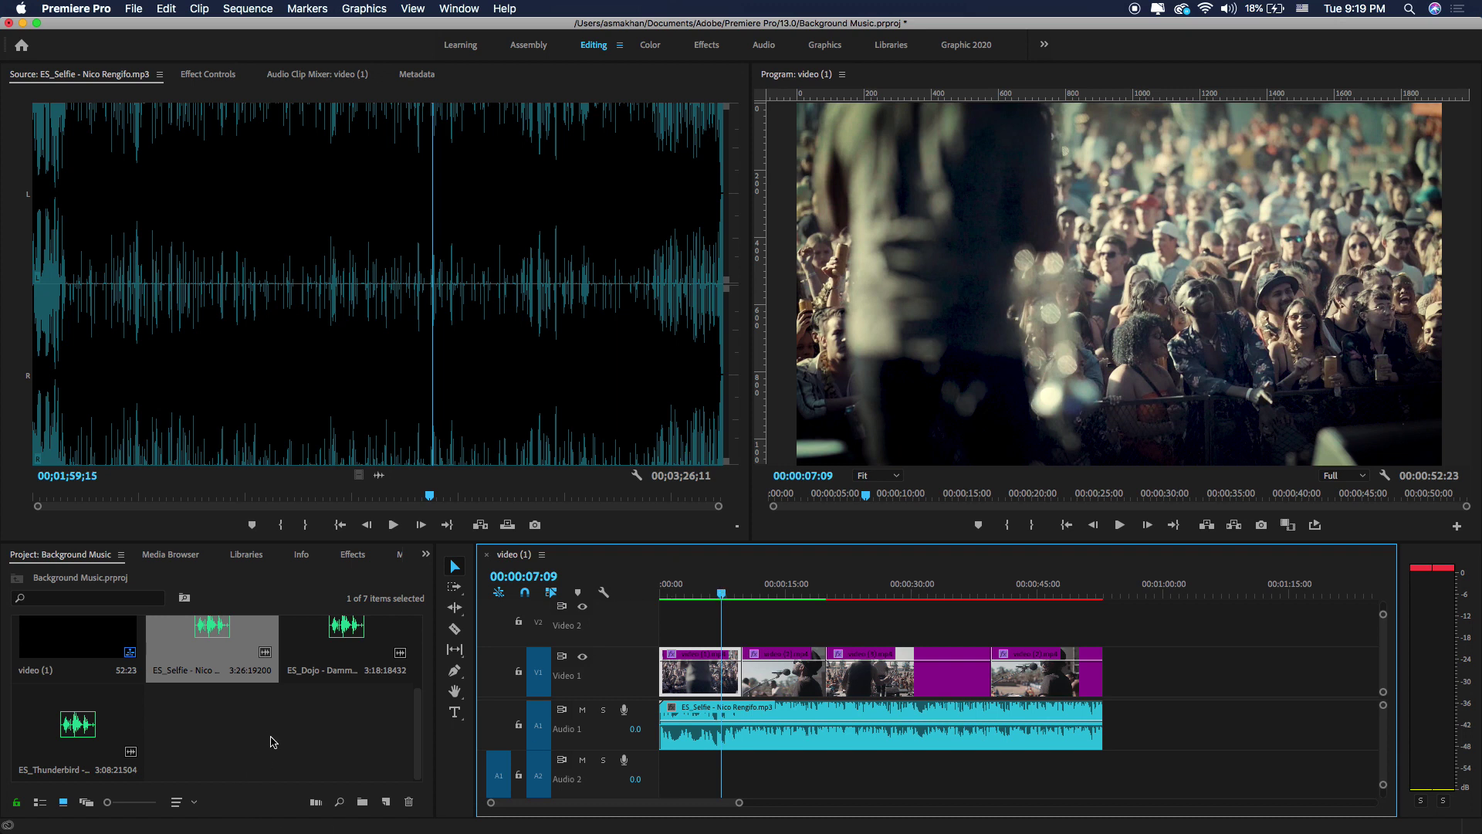
pyautogui.click(296, 777)
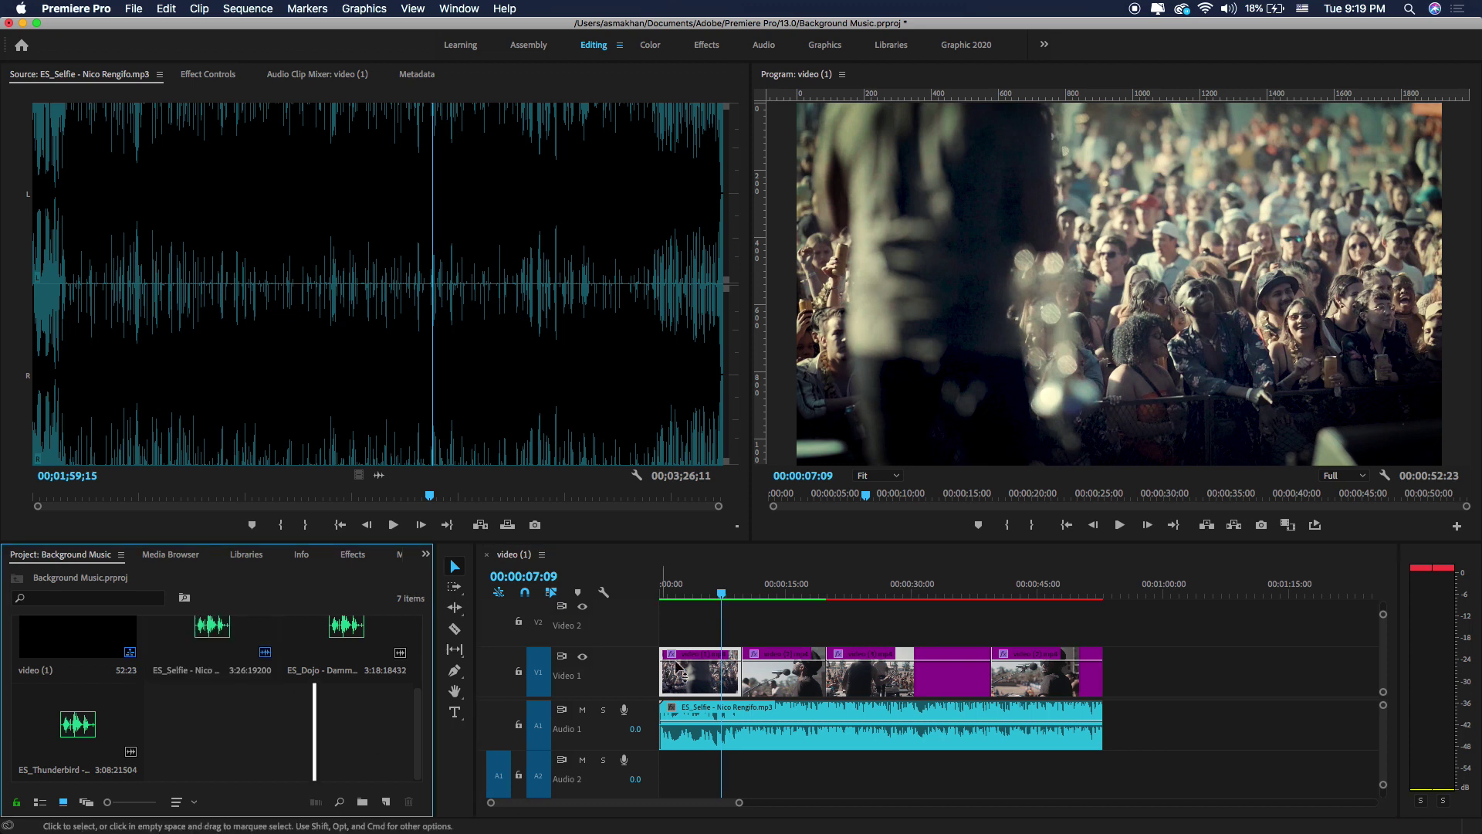
pyautogui.click(730, 721)
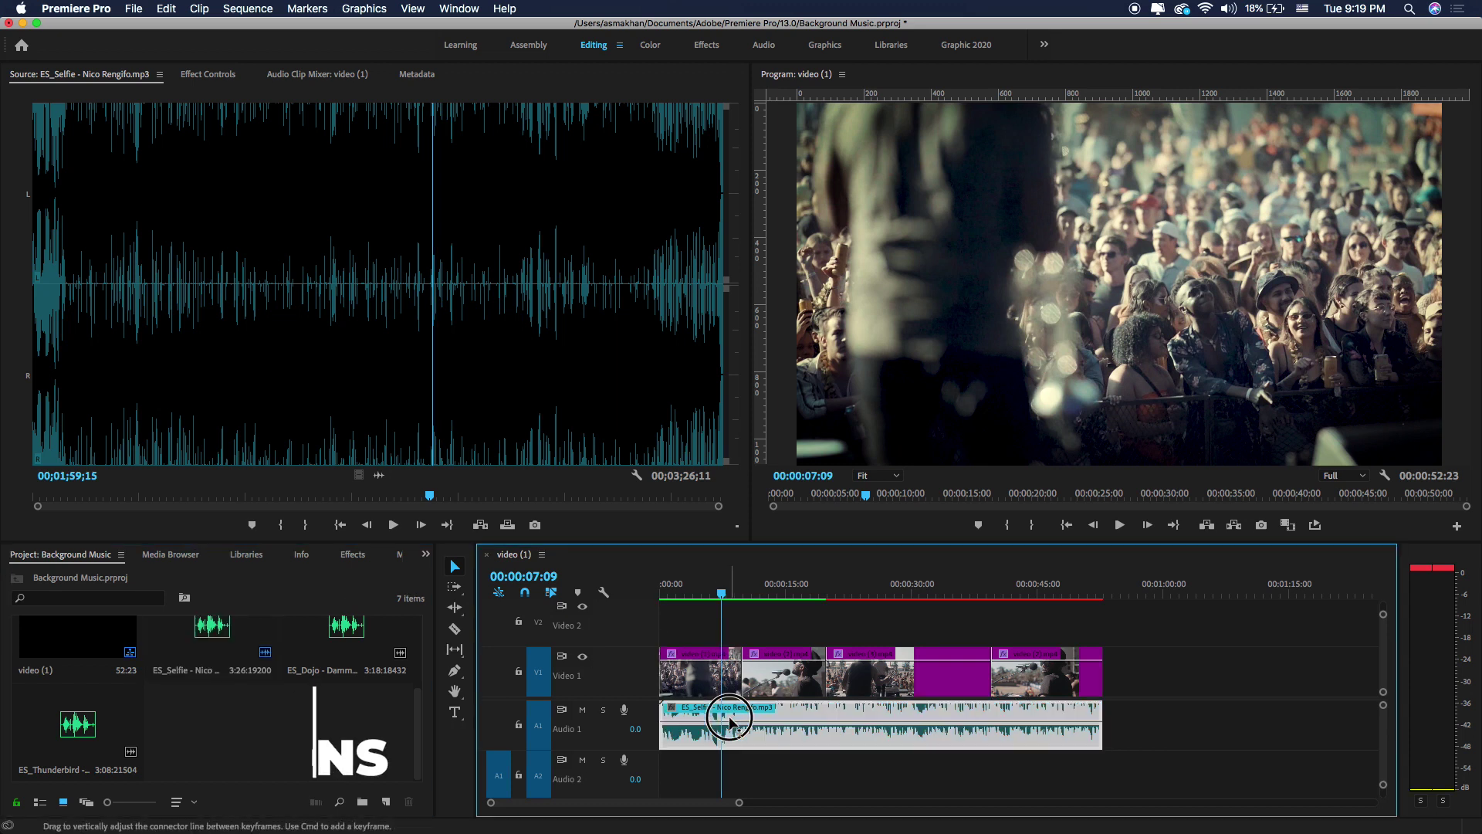
# - Apply Exponential Fade from Audio Transitions > Crossfade to the start of the Audio 1 music clip
pyautogui.click(665, 711)
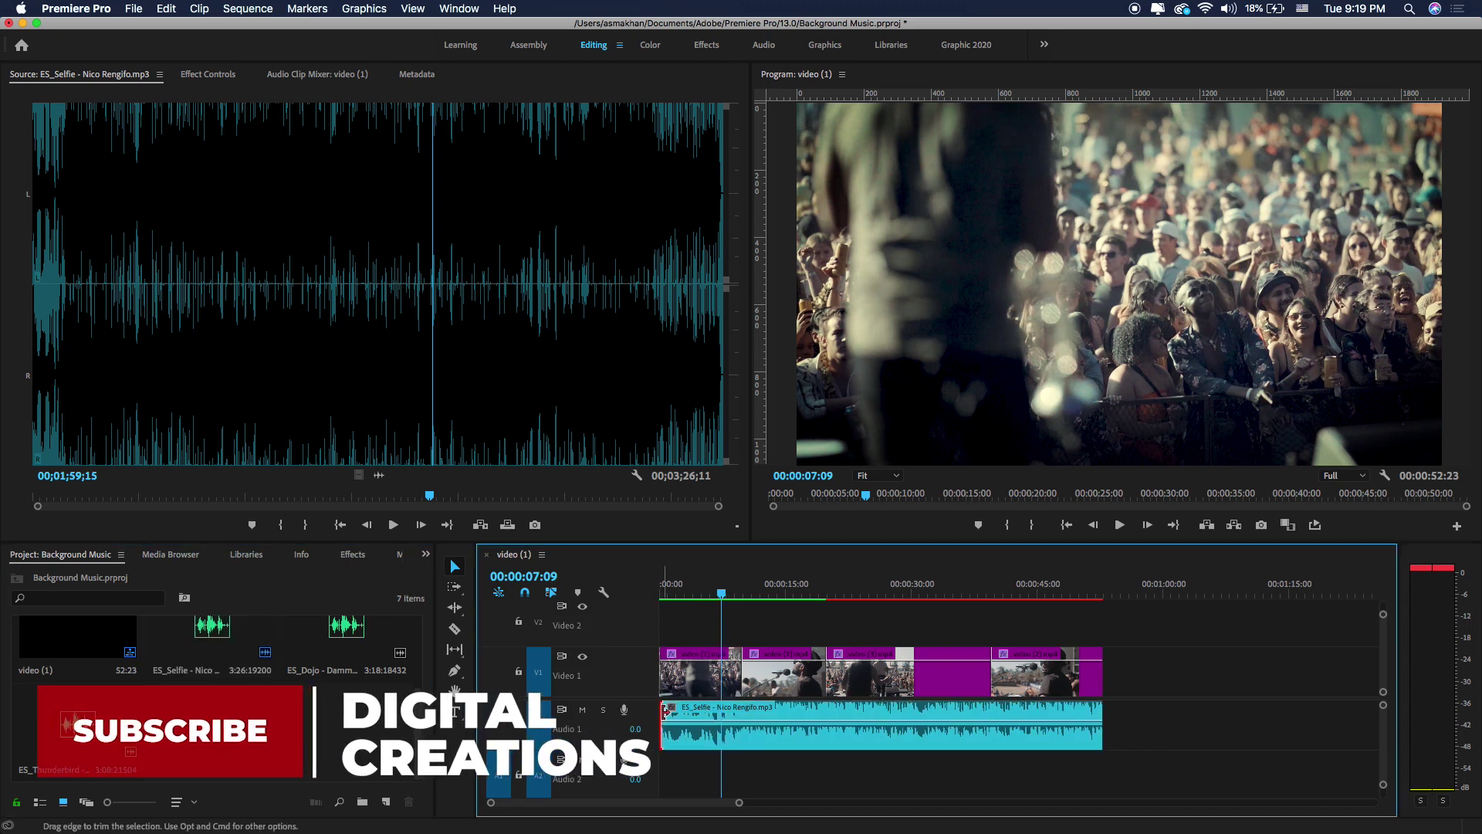
pyautogui.click(353, 554)
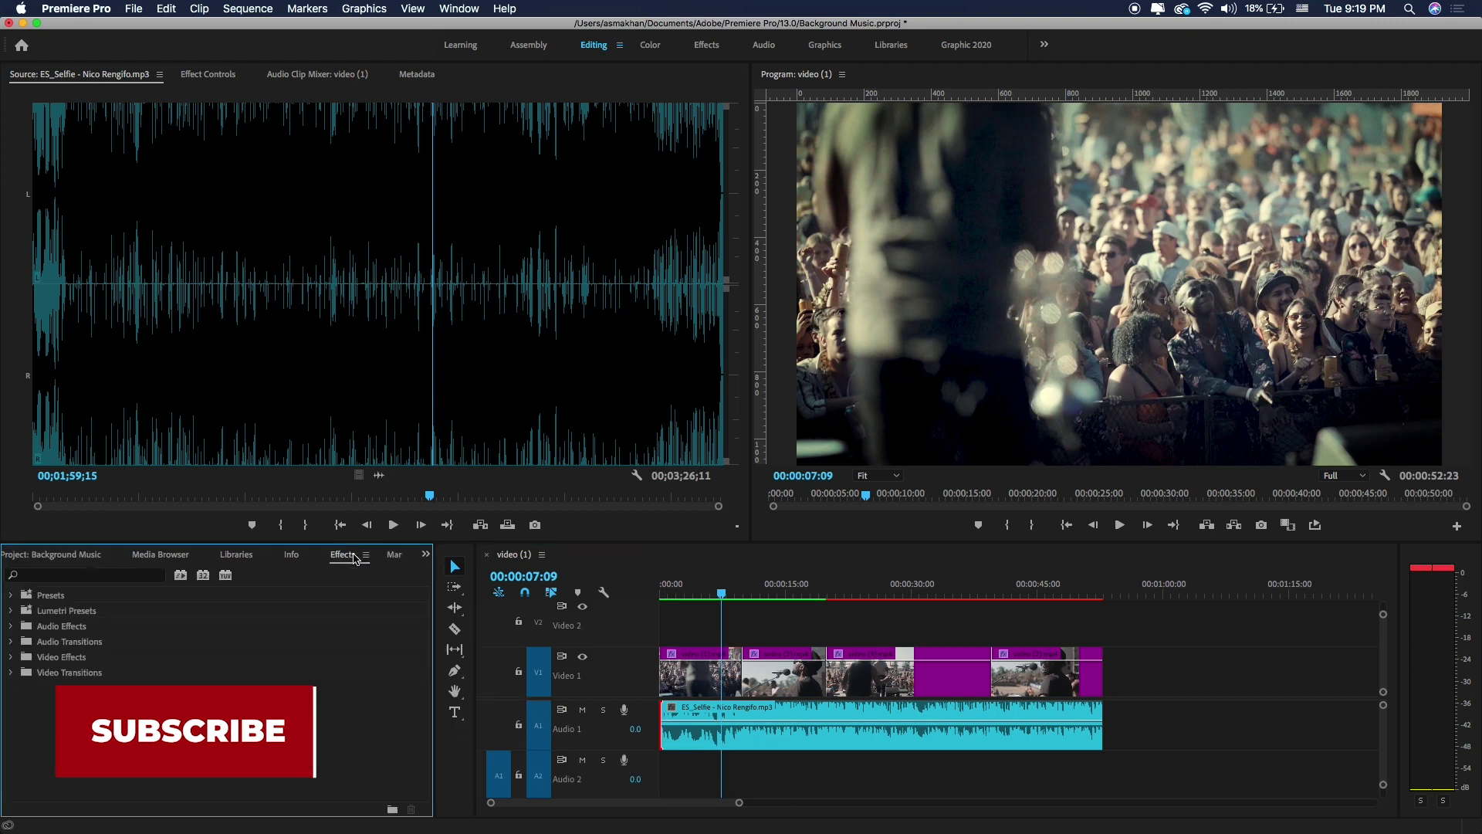
pyautogui.click(88, 575)
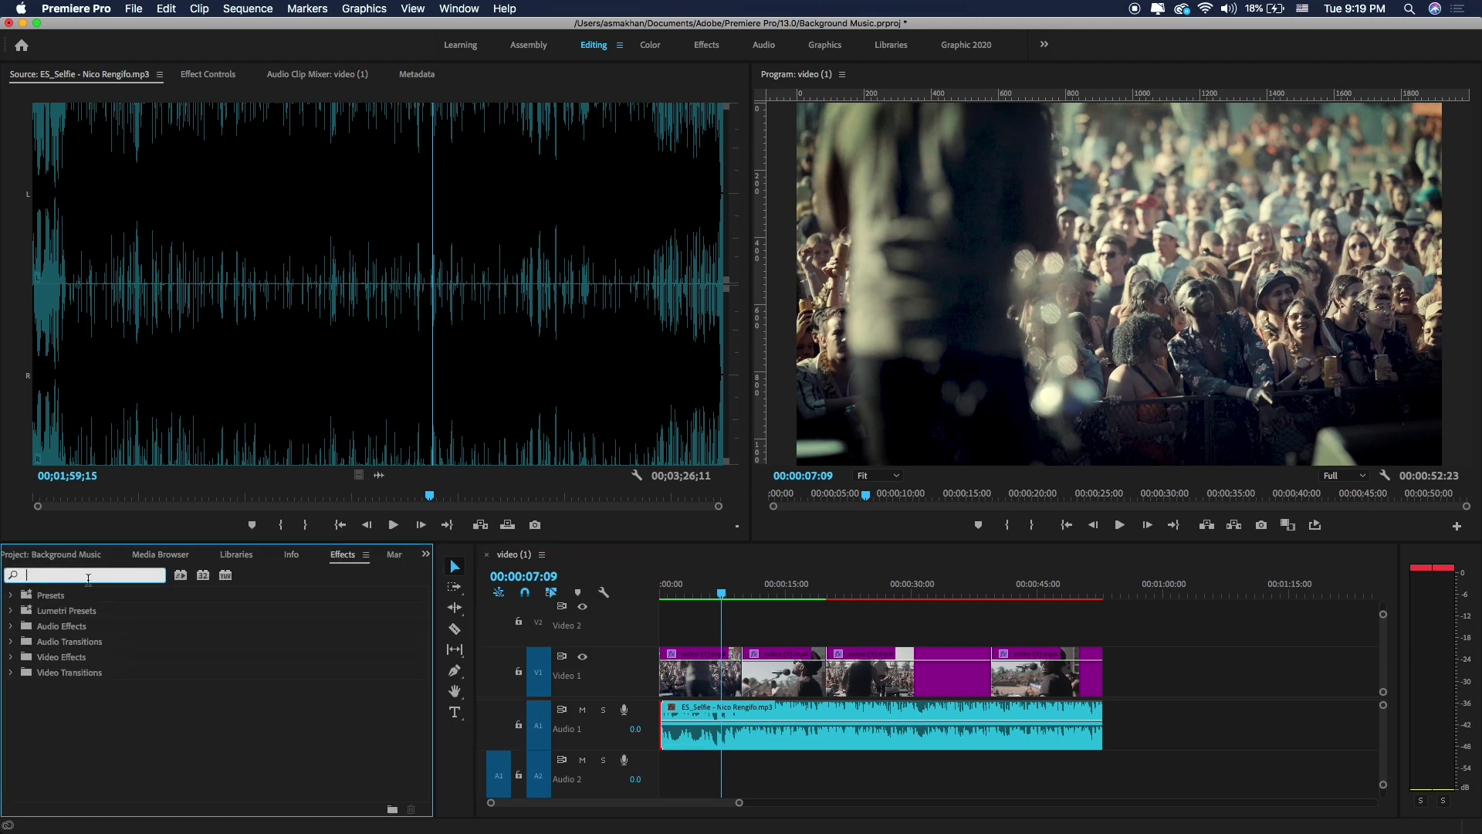
pyautogui.write('audio')
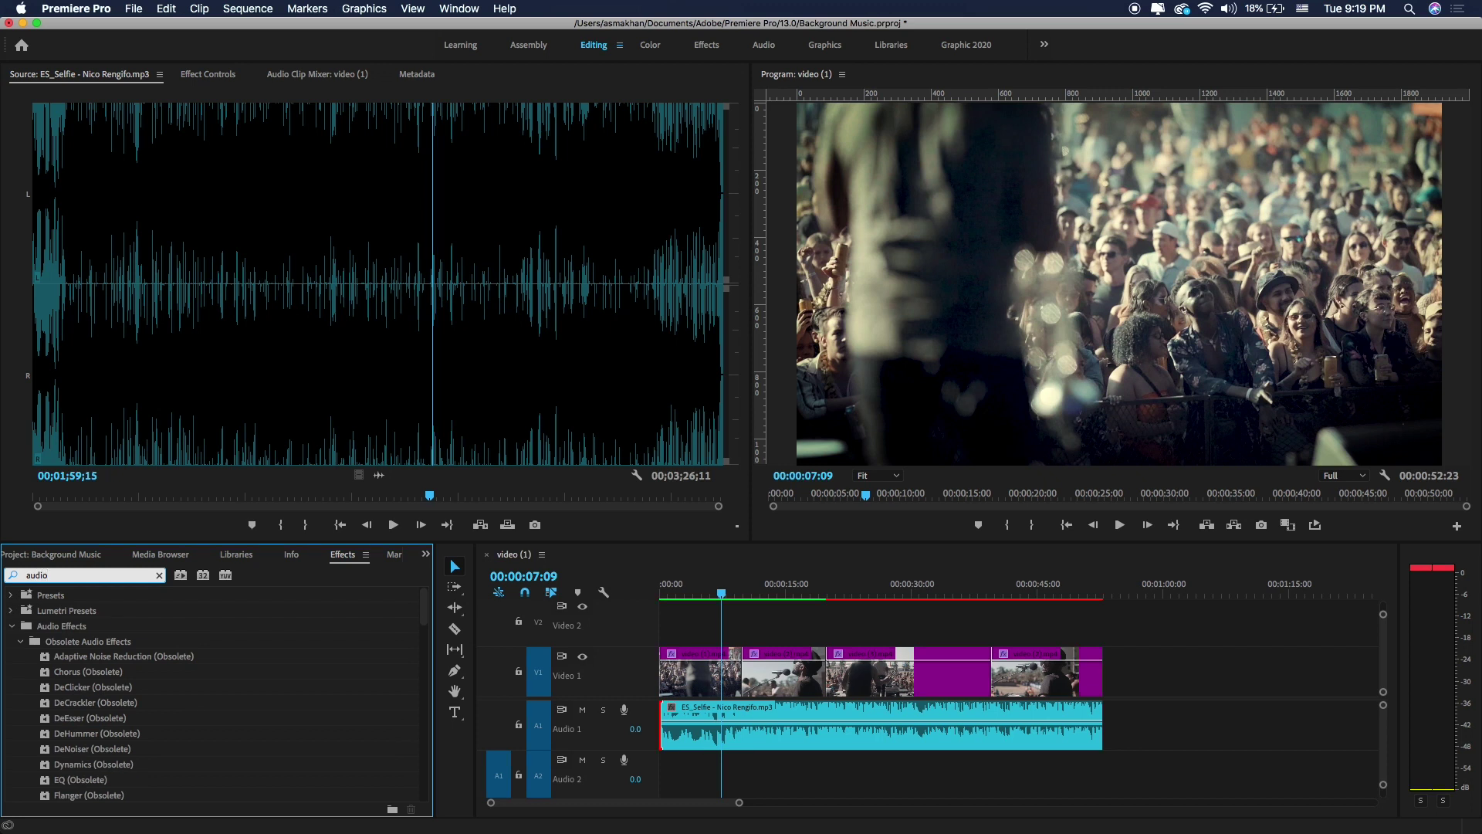
pyautogui.press('BackSpace')
pyautogui.press('BackSpace')
pyautogui.press('BackSpace')
pyautogui.press('BackSpace')
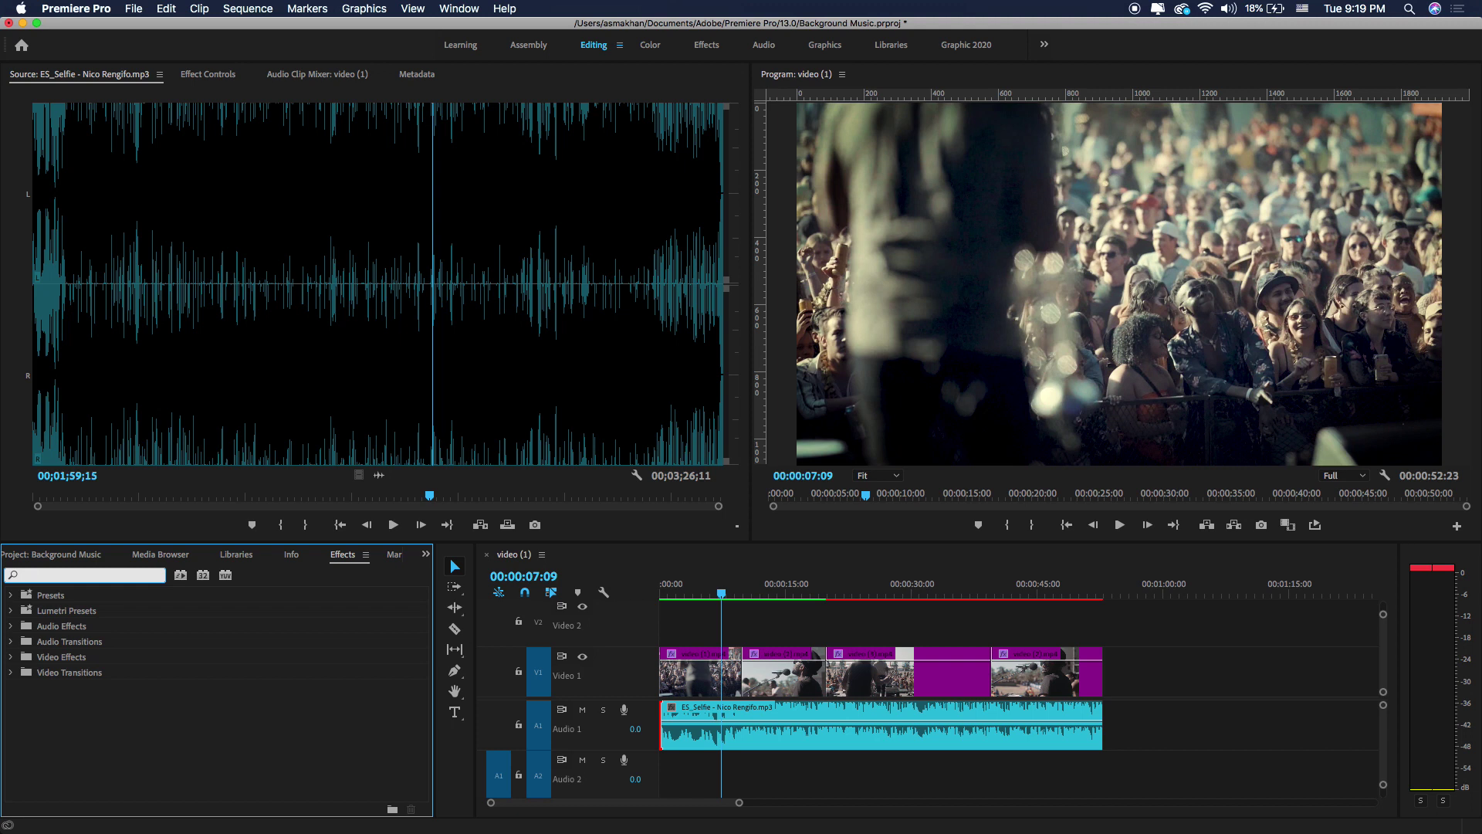
pyautogui.click(10, 641)
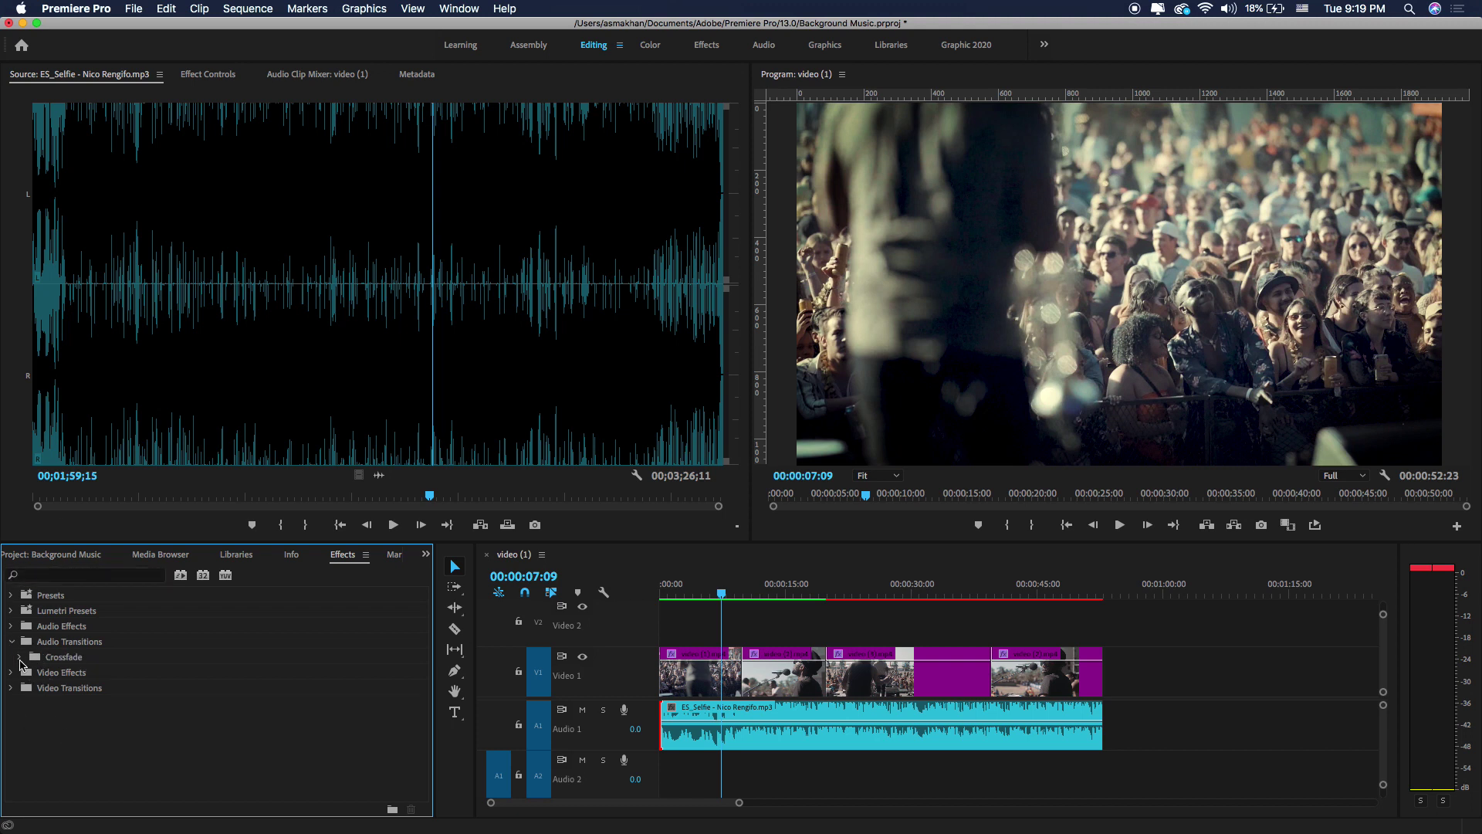
pyautogui.click(20, 658)
pyautogui.click(98, 708)
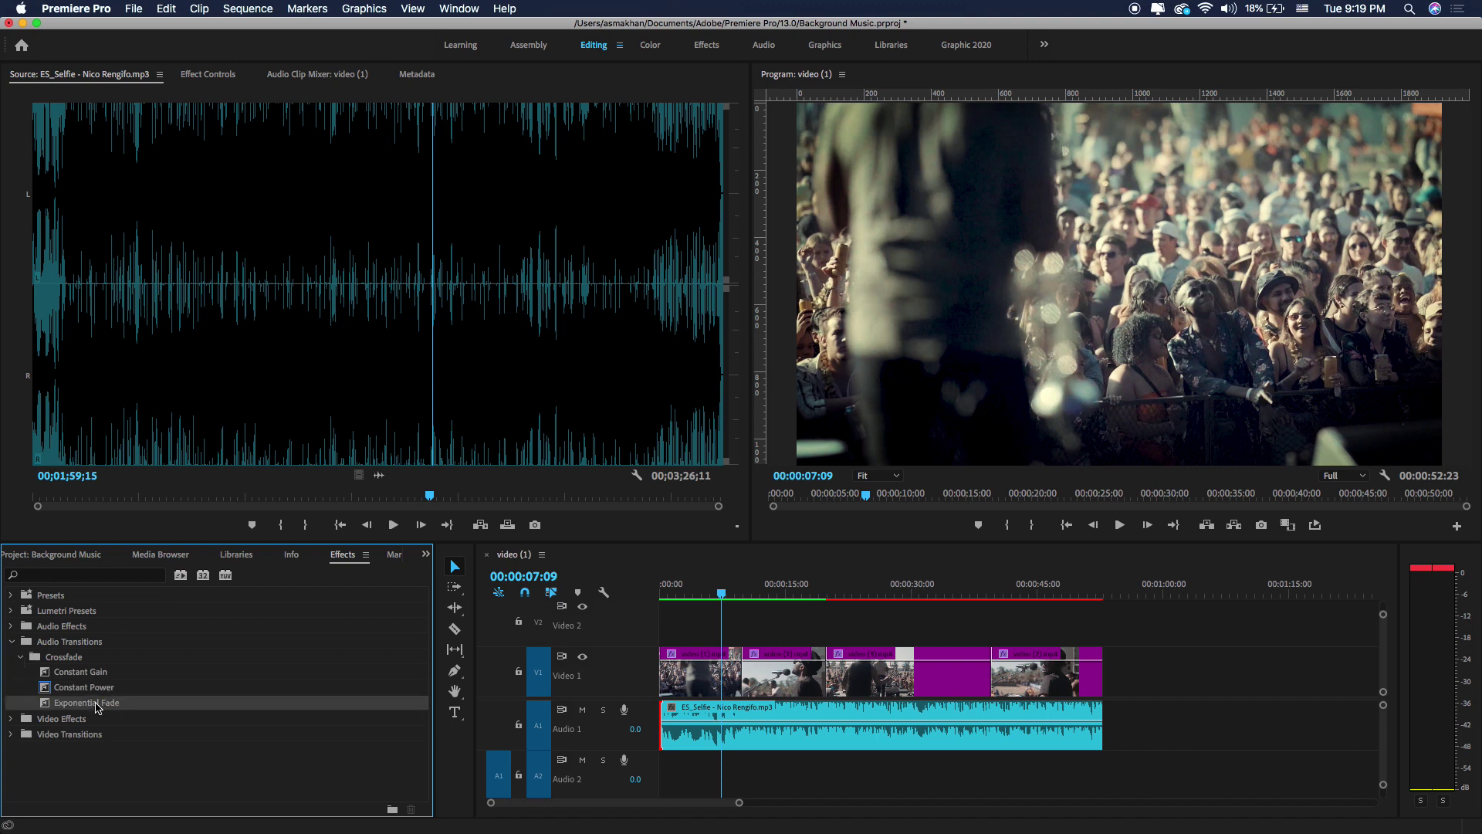
pyautogui.moveTo(98, 708); pyautogui.dragTo(662, 721)
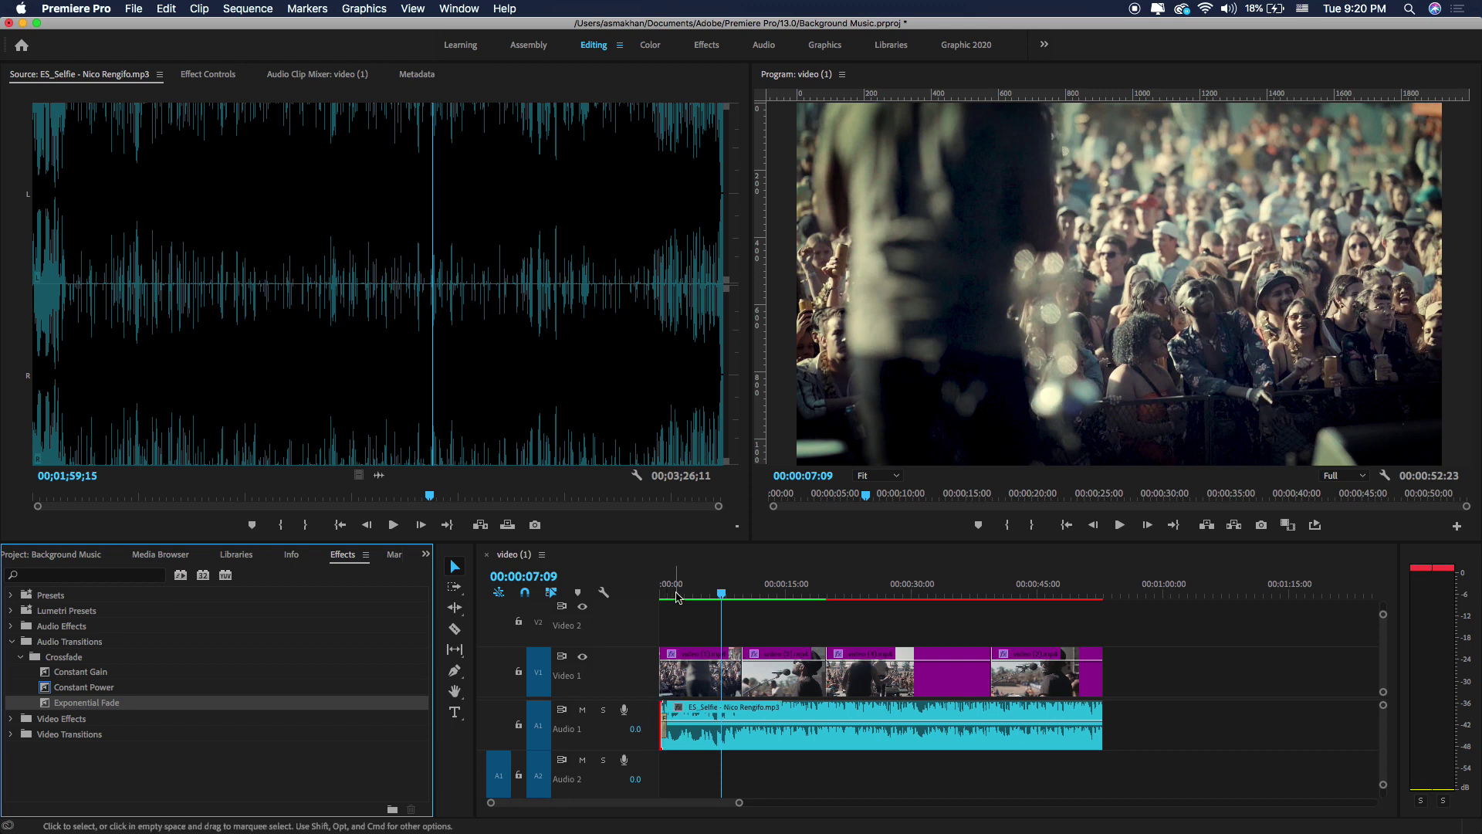
# - Add an Exponential Fade to the music clip's end and play the edit to hear both fades
pyautogui.click(628, 589)
pyautogui.press('Home')
pyautogui.press('=')
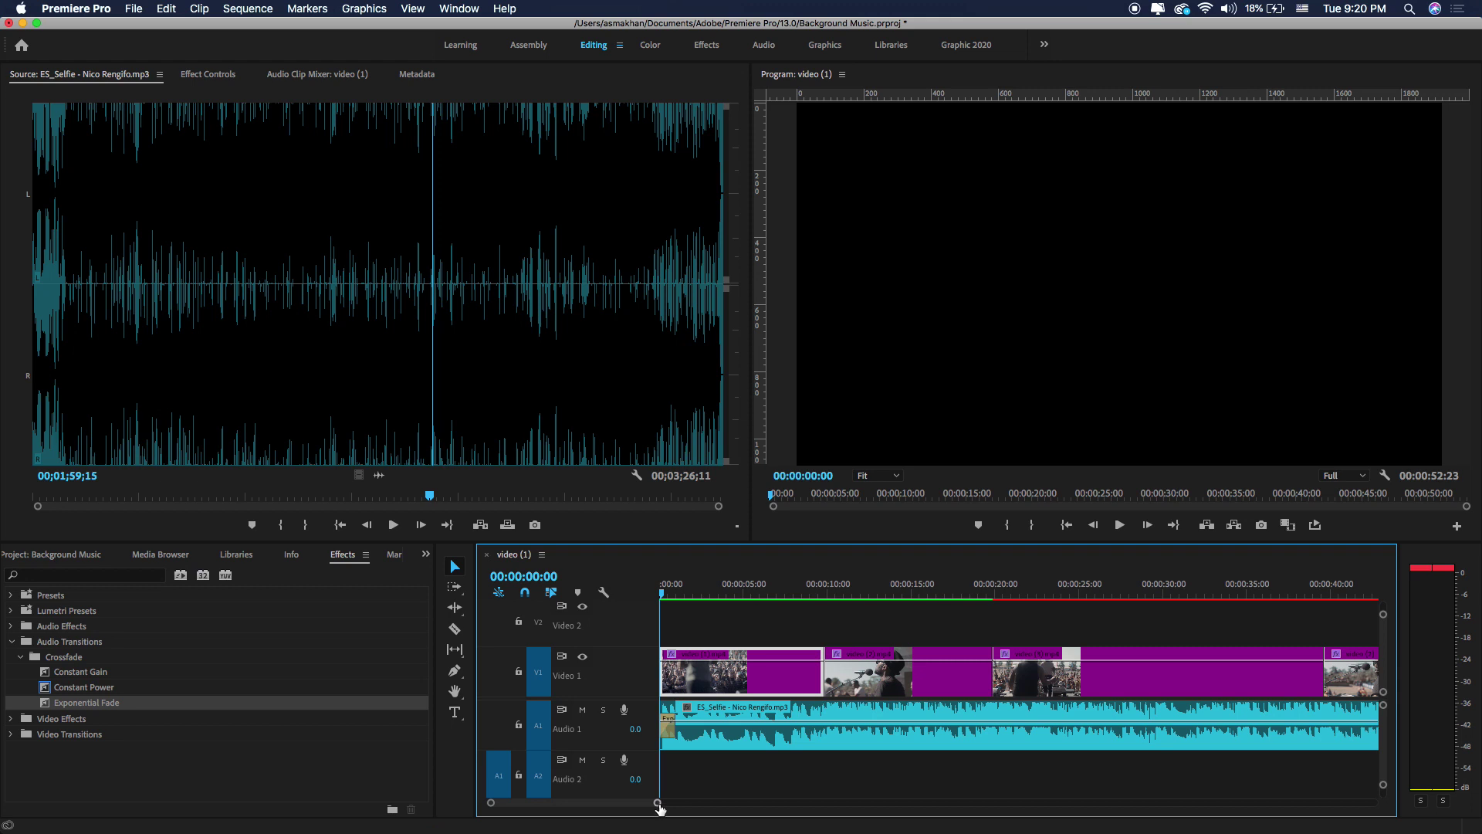
pyautogui.moveTo(659, 804); pyautogui.dragTo(729, 794)
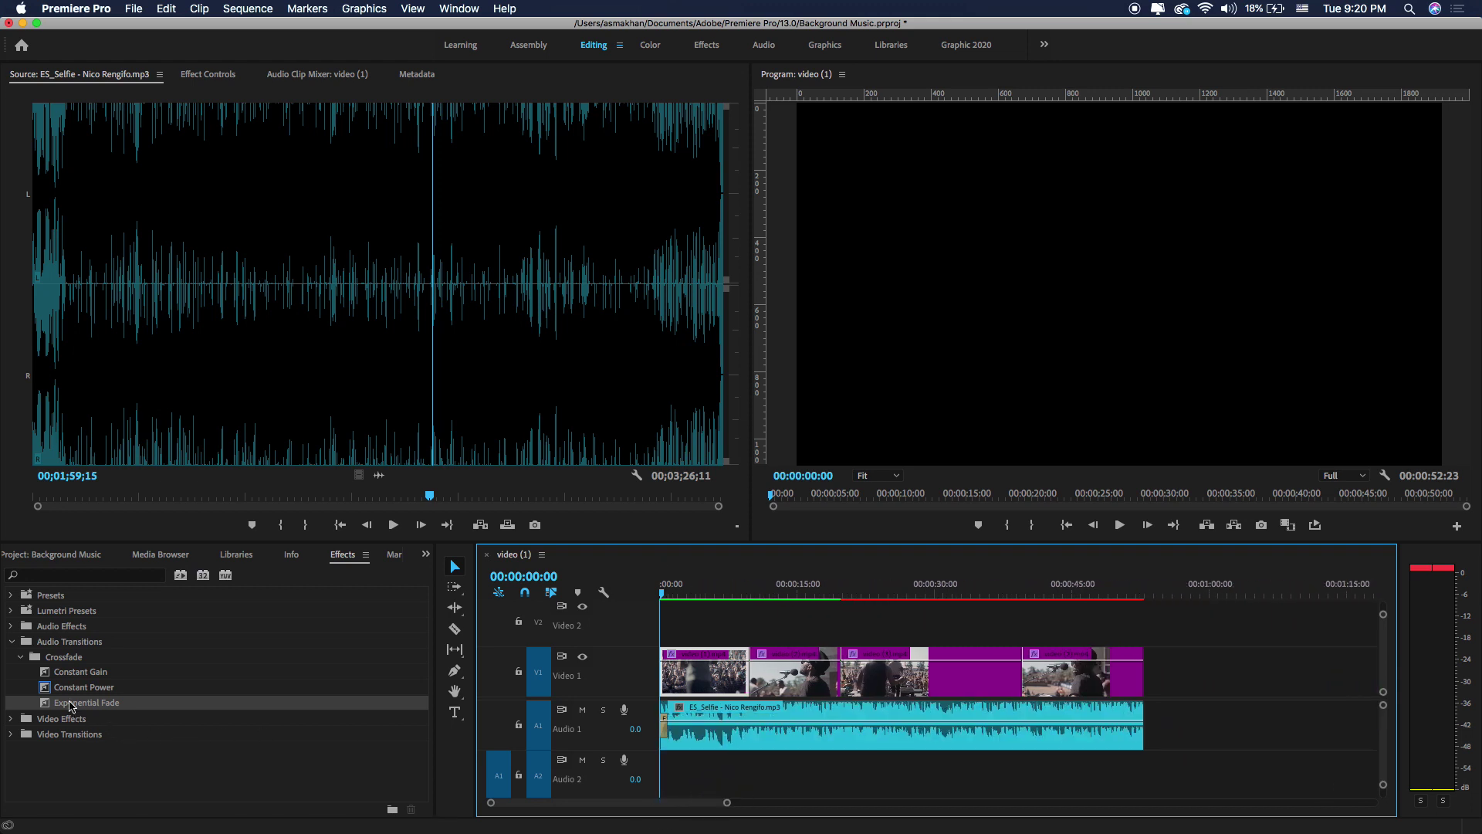
pyautogui.moveTo(69, 706)
pyautogui.mouseDown()
pyautogui.moveTo(1057, 672)
pyautogui.moveTo(1142, 724)
pyautogui.mouseUp()
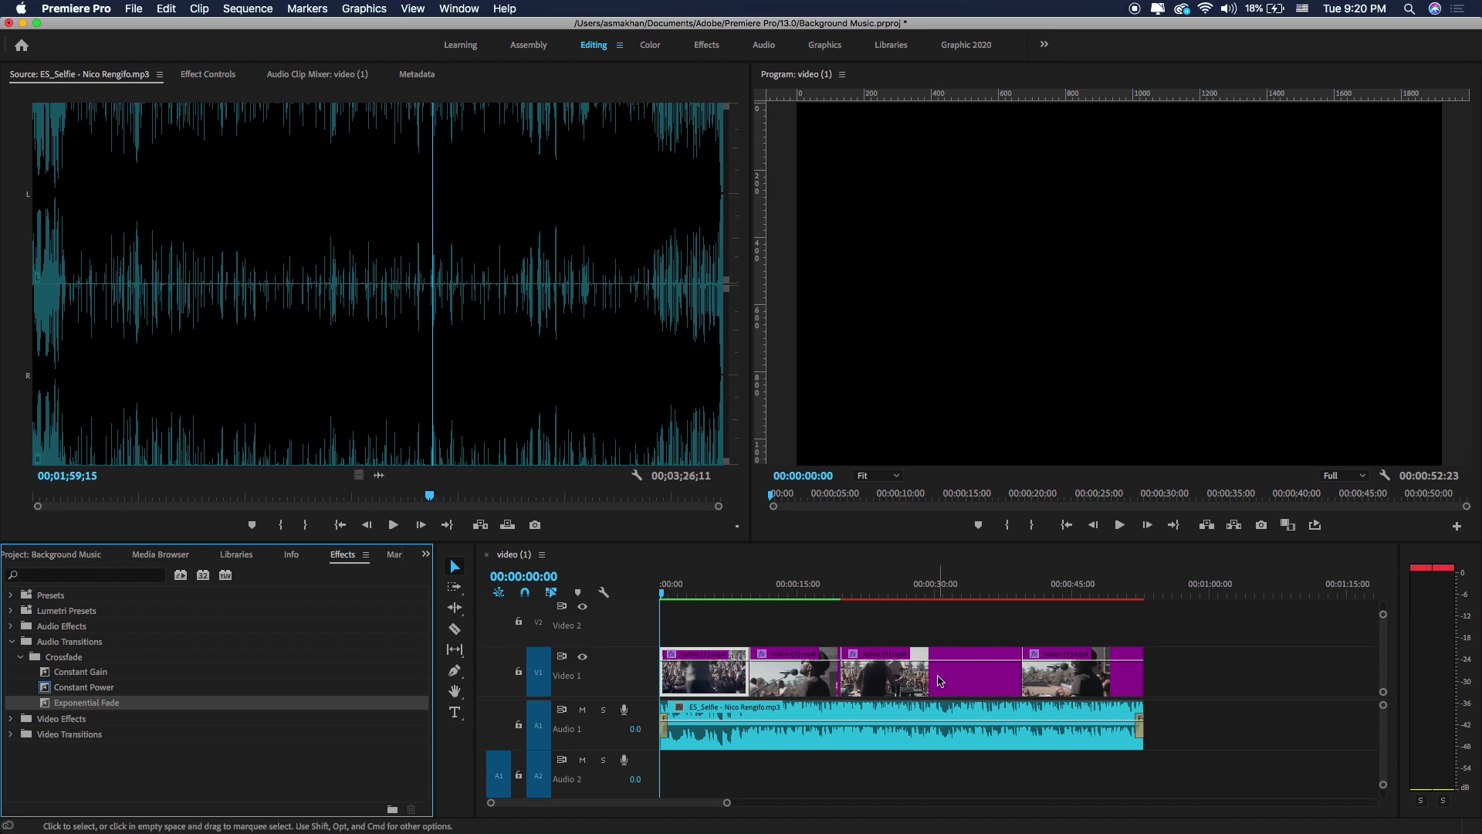
pyautogui.press('space')
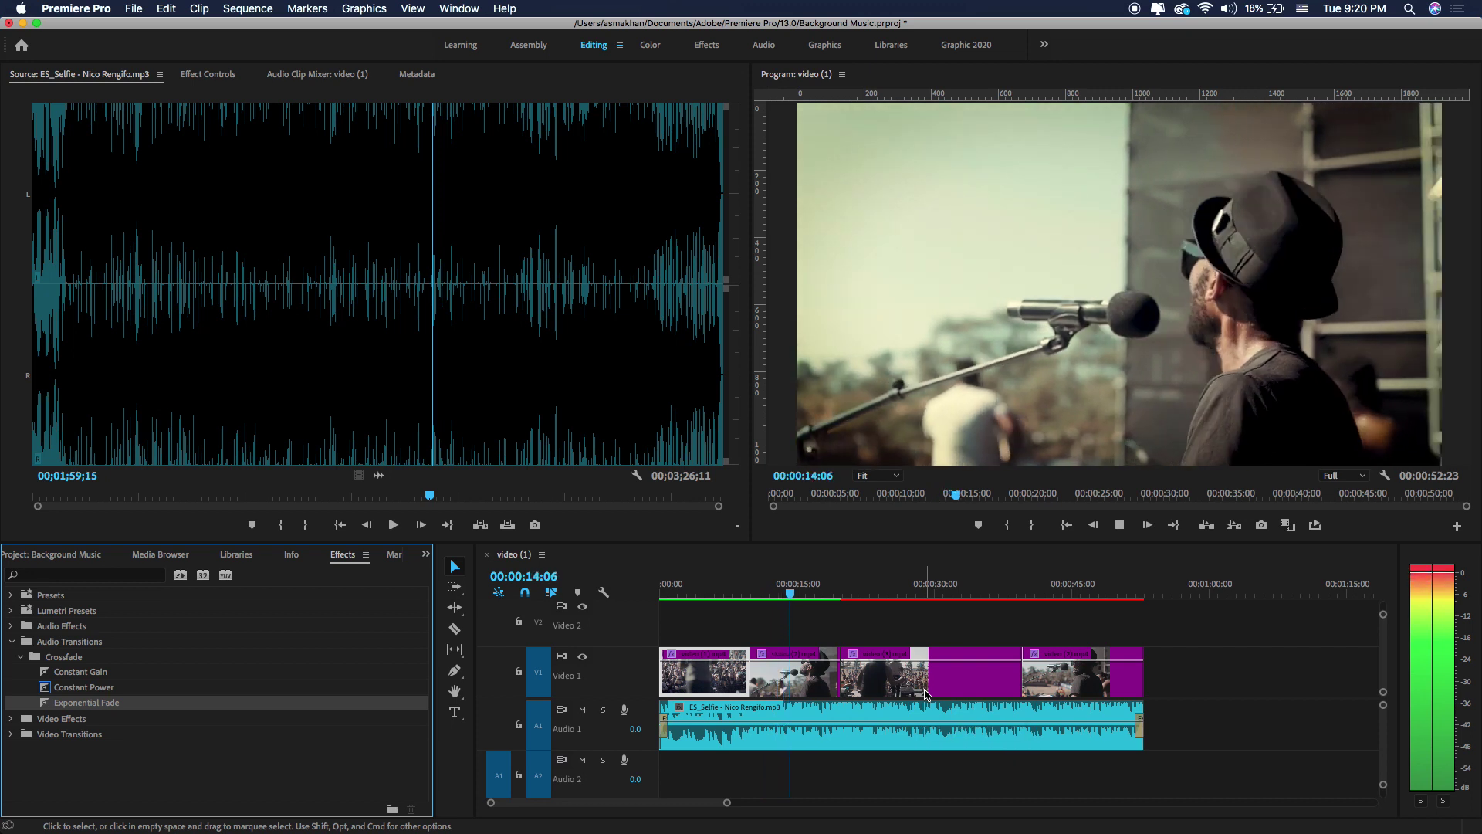
pyautogui.press('space')
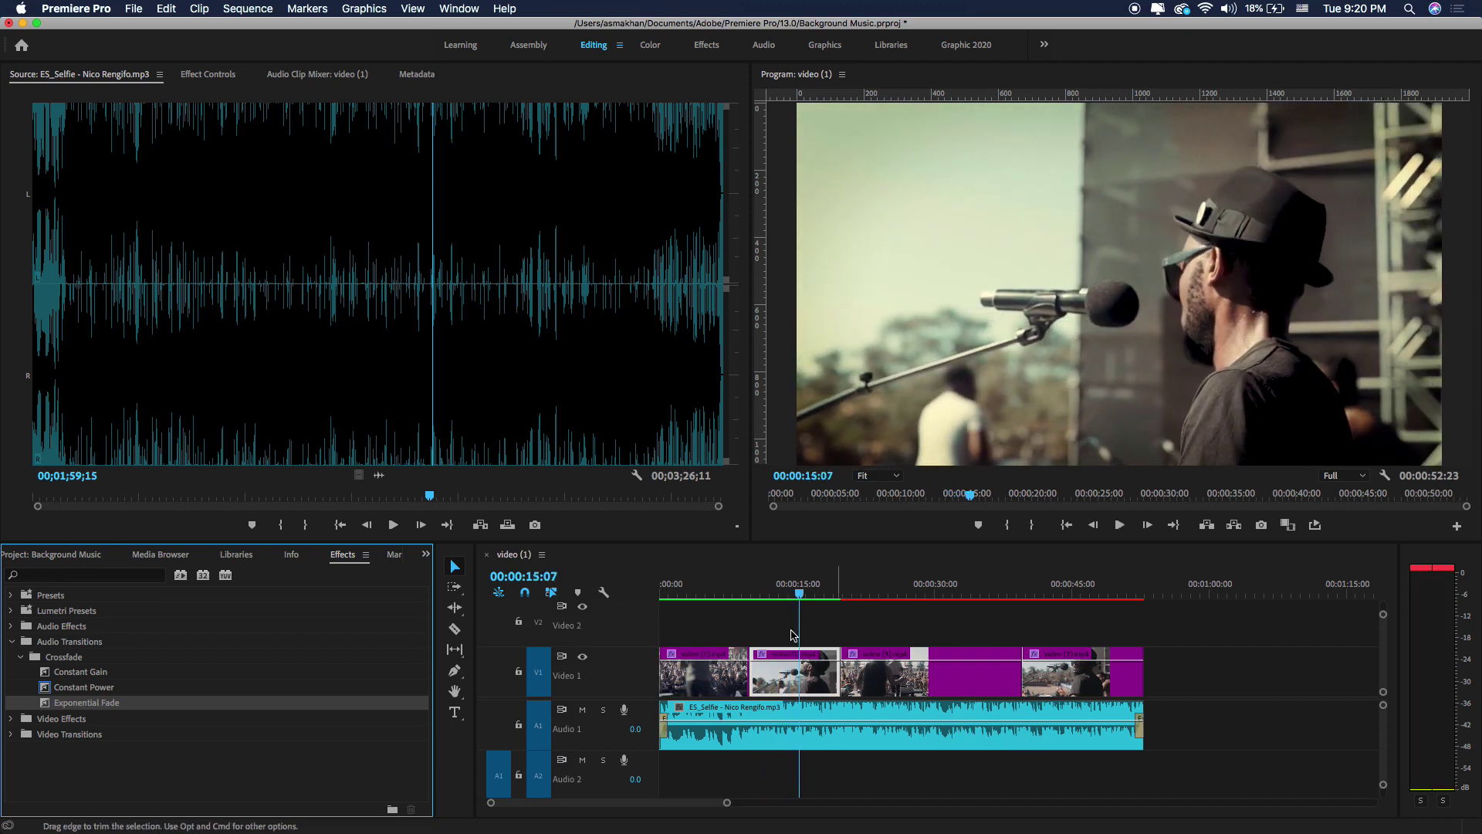
pyautogui.moveTo(730, 599); pyautogui.dragTo(693, 601)
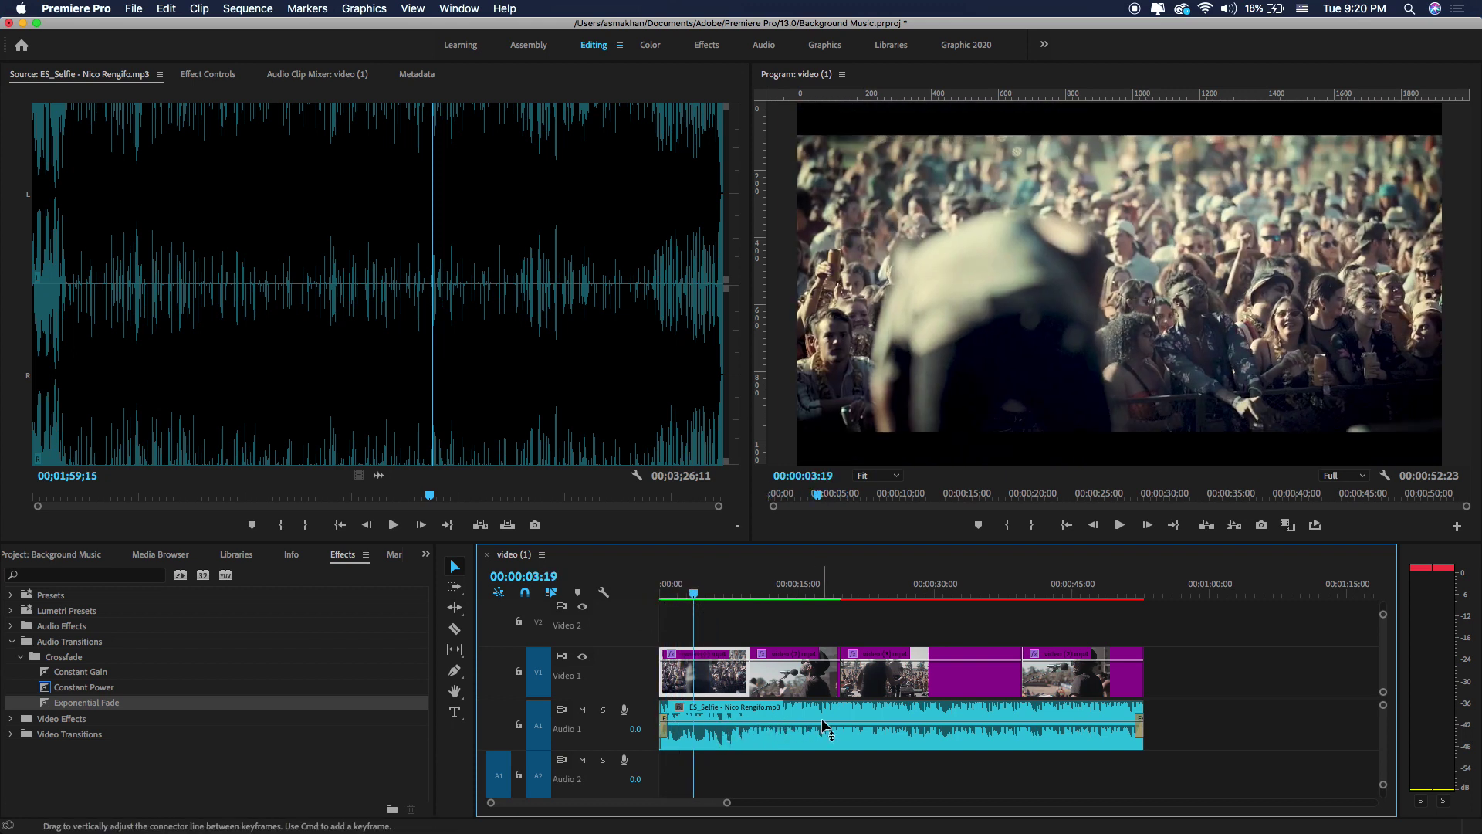
pyautogui.moveTo(825, 726); pyautogui.dragTo(825, 716)
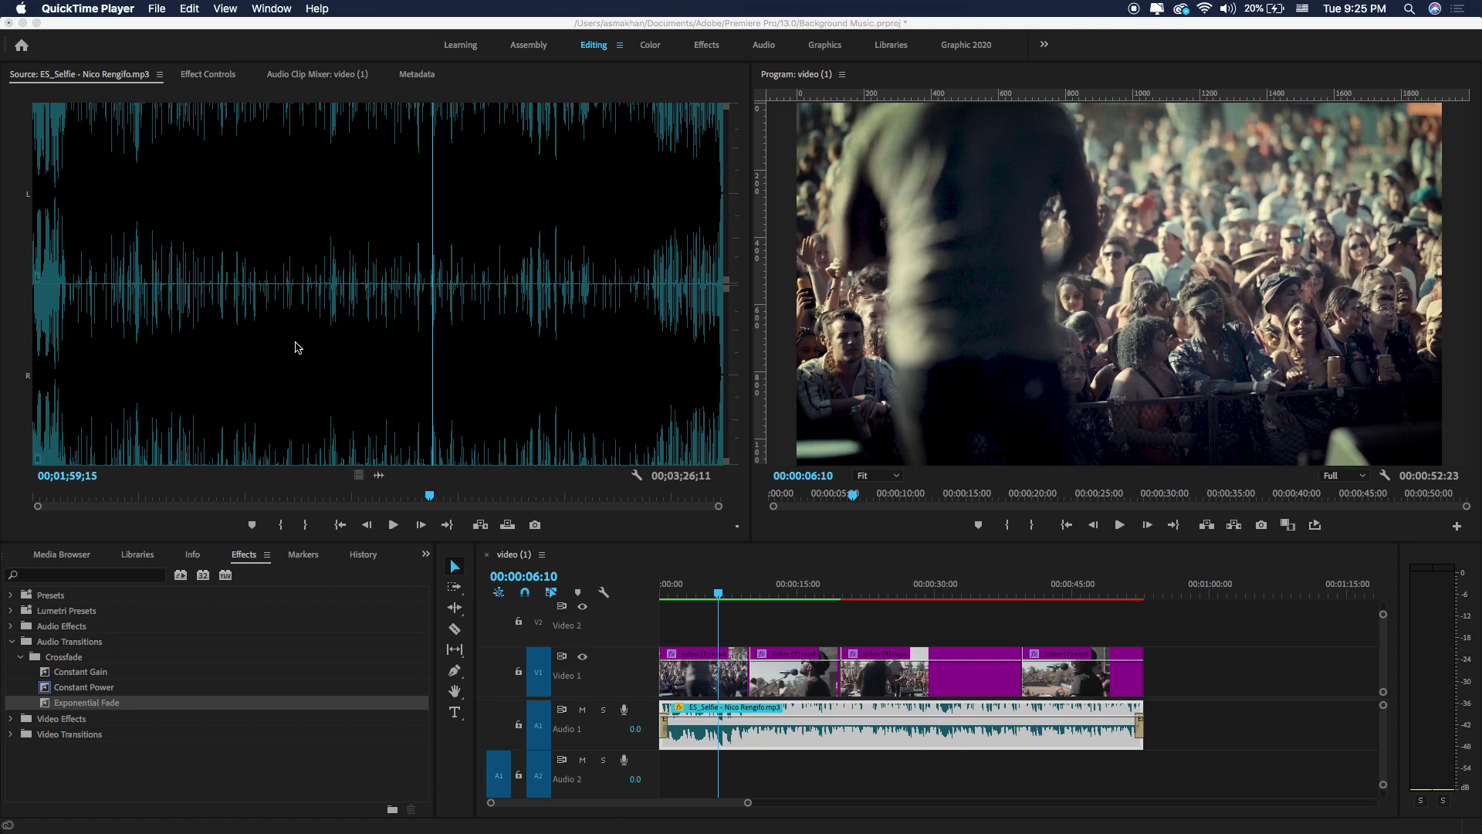
# - Switch to the Audio workspace and check the Window menu for the Audio Track Mixer
pyautogui.click(762, 48)
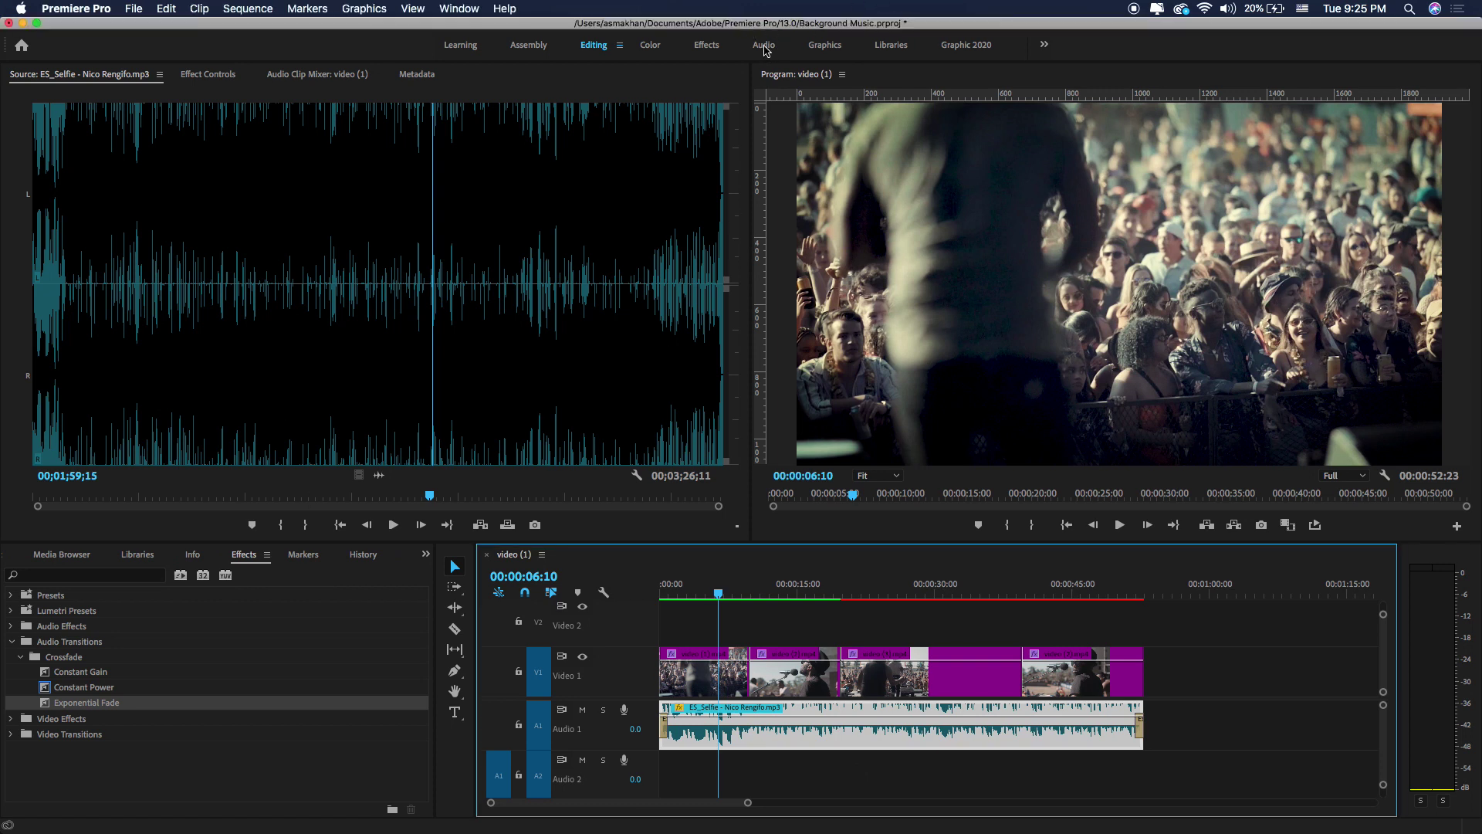
pyautogui.click(762, 48)
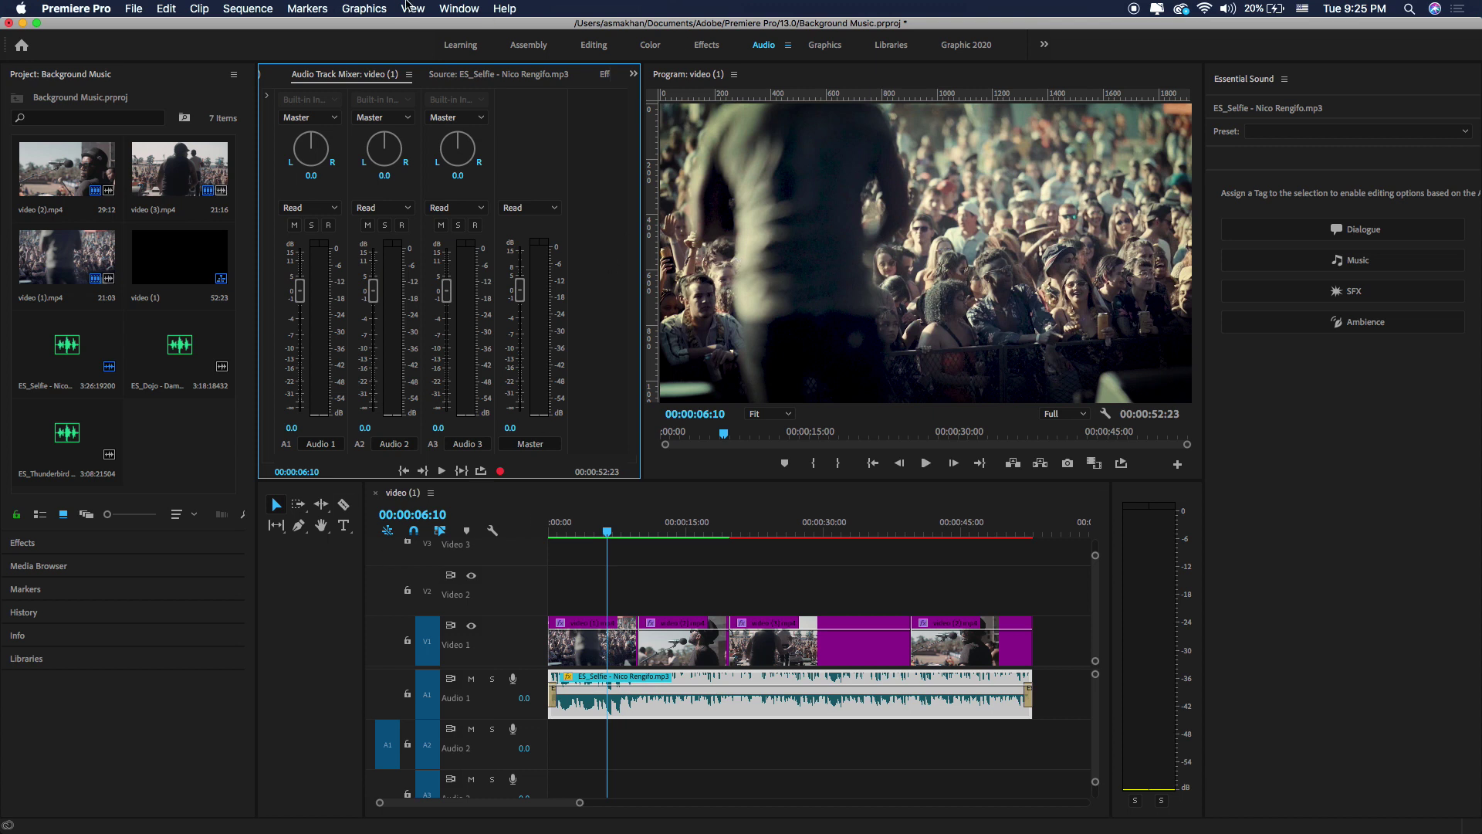
pyautogui.click(460, 9)
pyautogui.moveTo(494, 27)
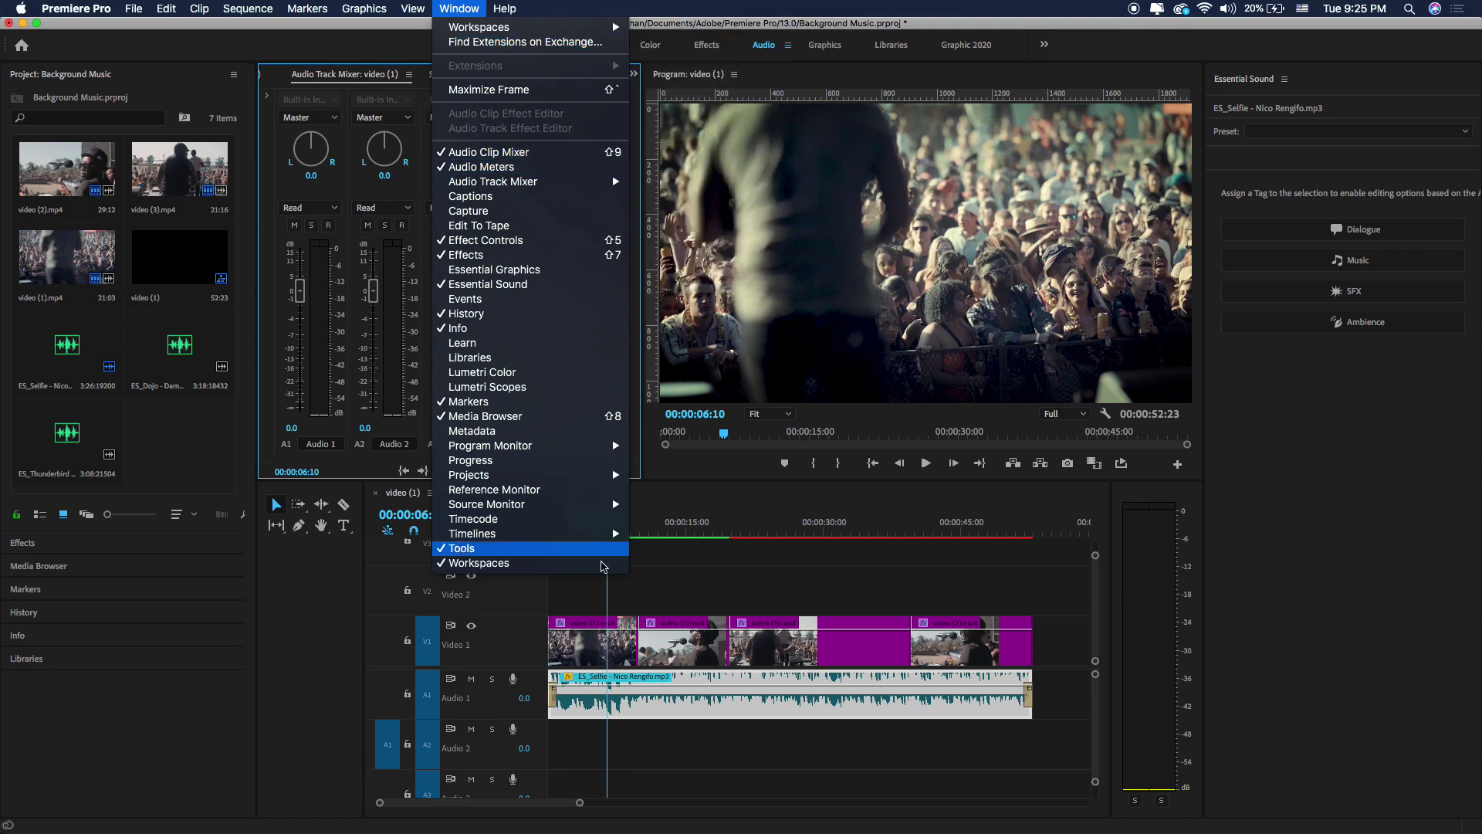
pyautogui.click(606, 596)
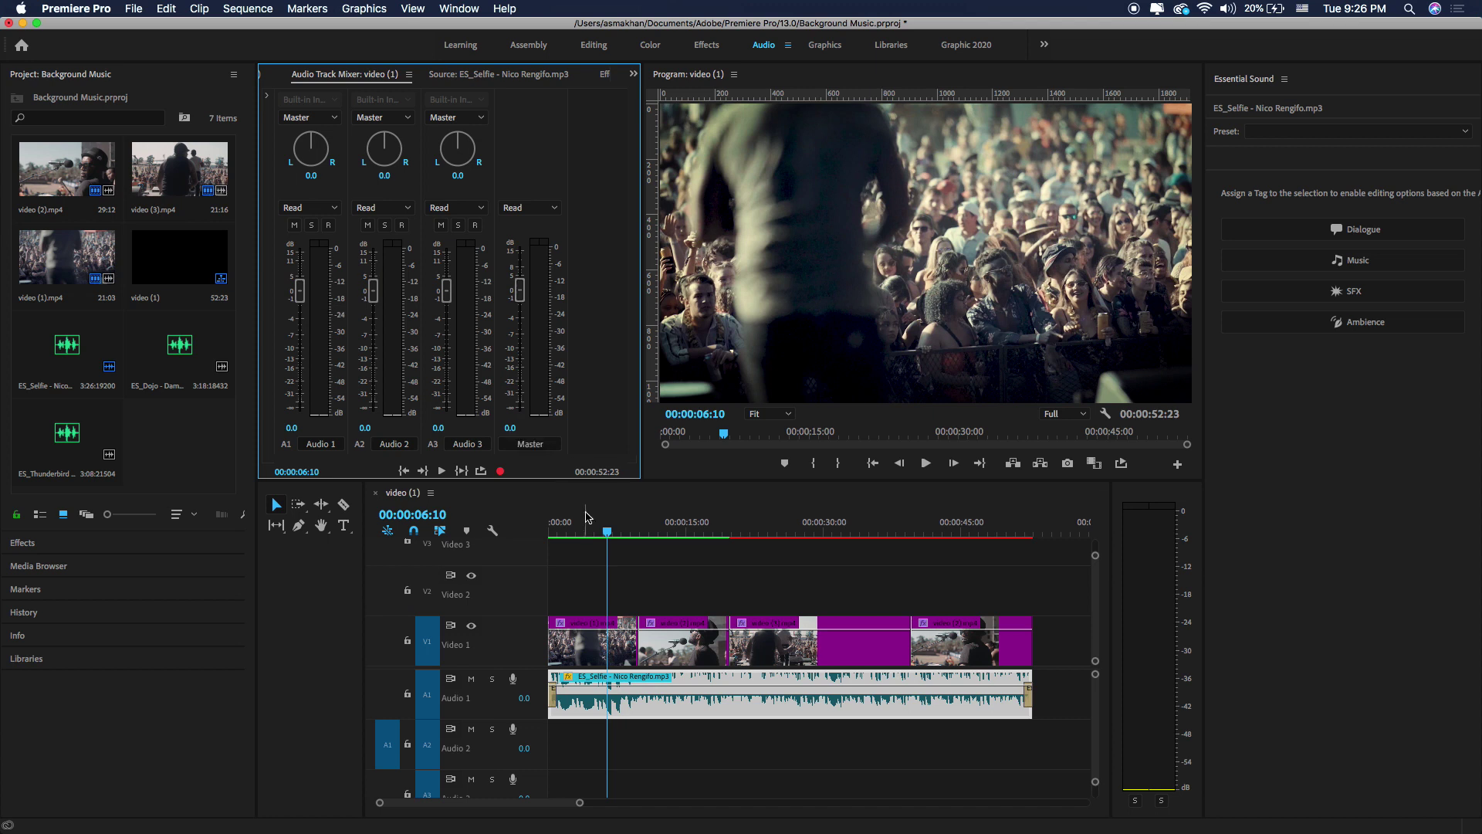
# - Ride the Audio 1 fader during playback, then set Audio 1 to -2.1 dB and Master to -3.8 dB
pyautogui.moveTo(591, 530); pyautogui.dragTo(495, 528)
pyautogui.press('space')
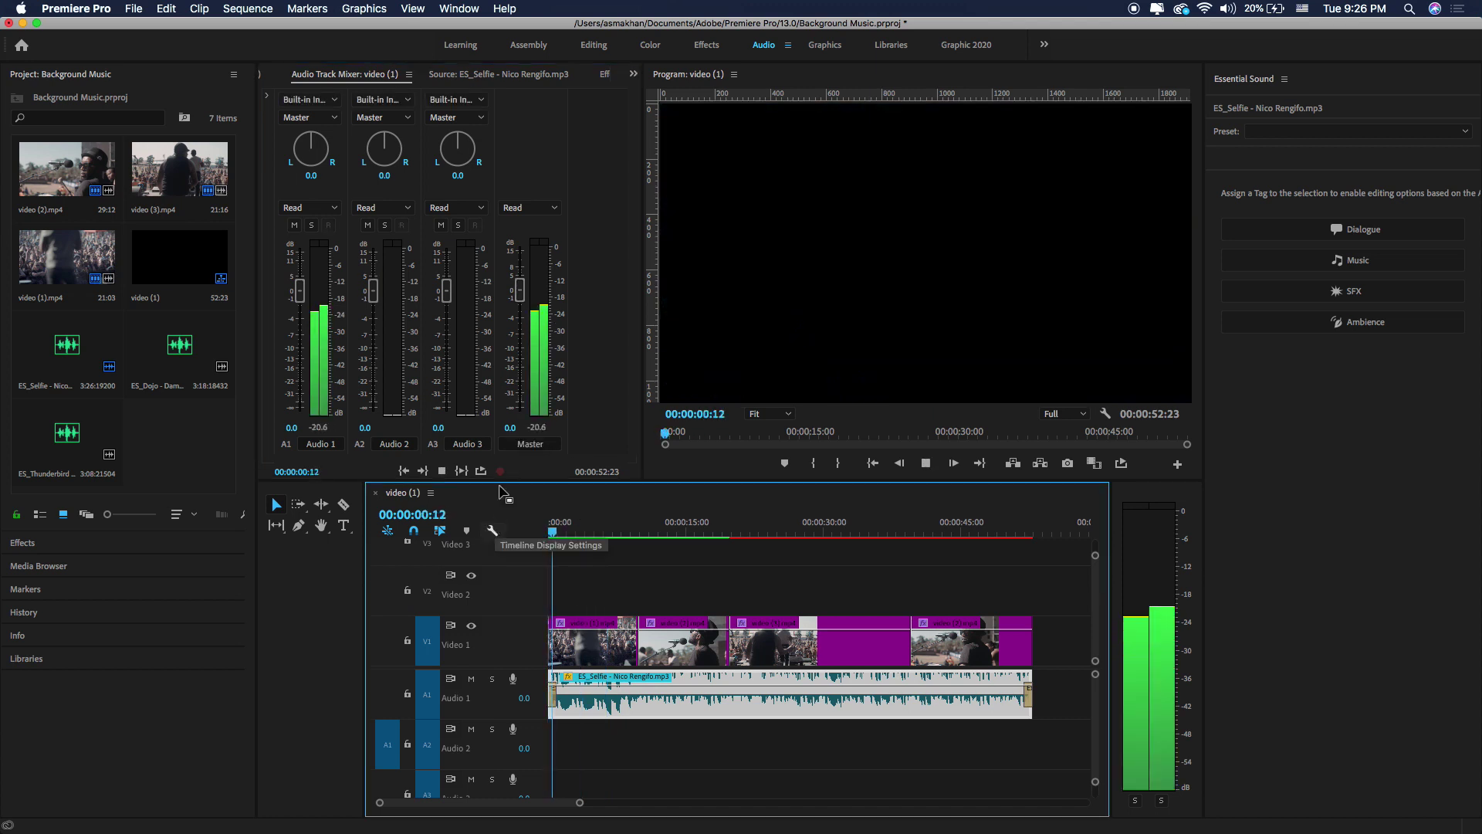
pyautogui.click(298, 294)
pyautogui.moveTo(298, 293)
pyautogui.mouseDown()
pyautogui.moveTo(300, 262)
pyautogui.moveTo(297, 340)
pyautogui.moveTo(298, 265)
pyautogui.moveTo(314, 328)
pyautogui.mouseUp()
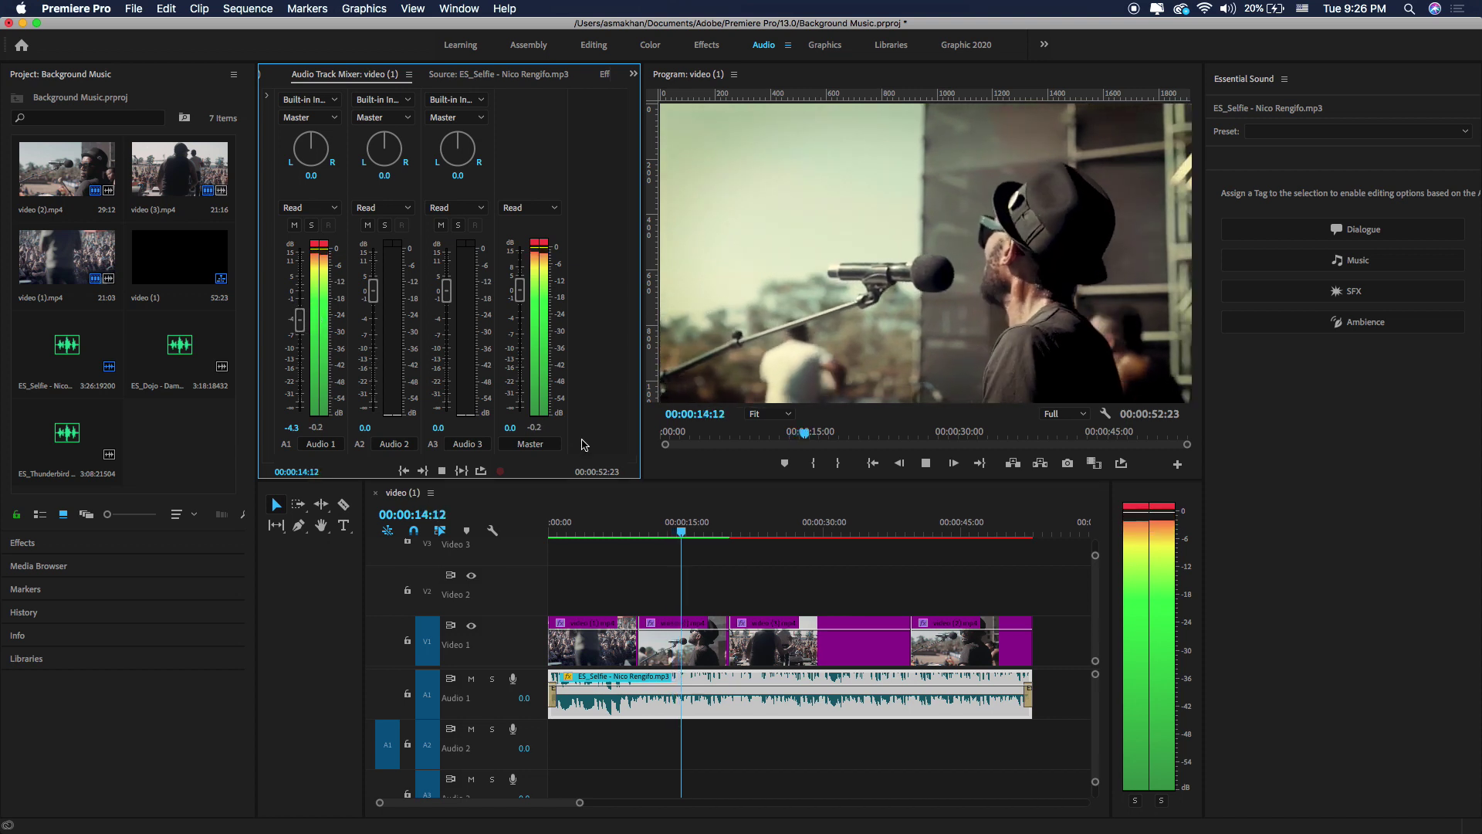
pyautogui.press('space')
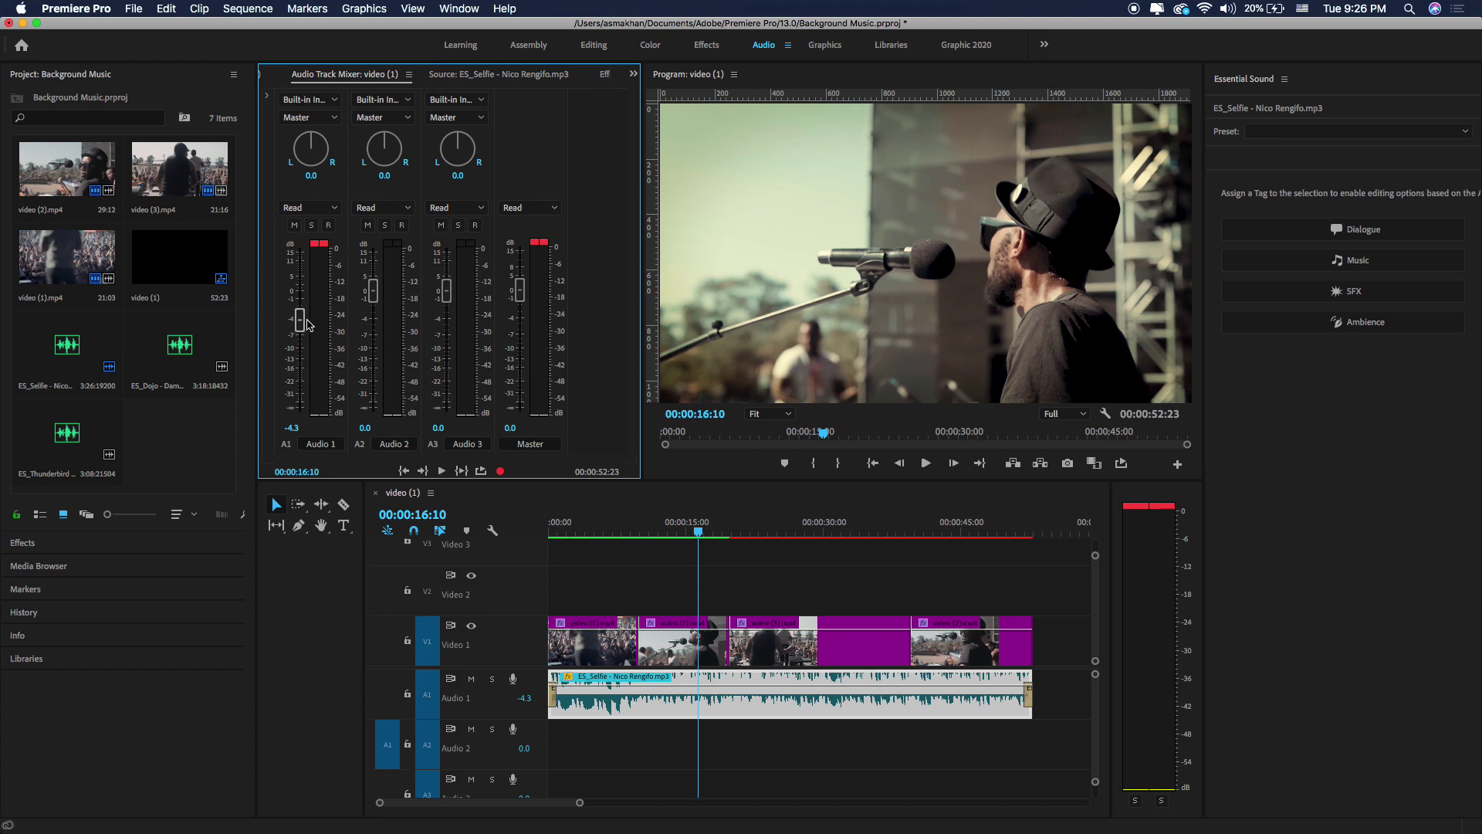
pyautogui.moveTo(304, 323)
pyautogui.mouseDown()
pyautogui.moveTo(302, 292)
pyautogui.moveTo(305, 308)
pyautogui.mouseUp()
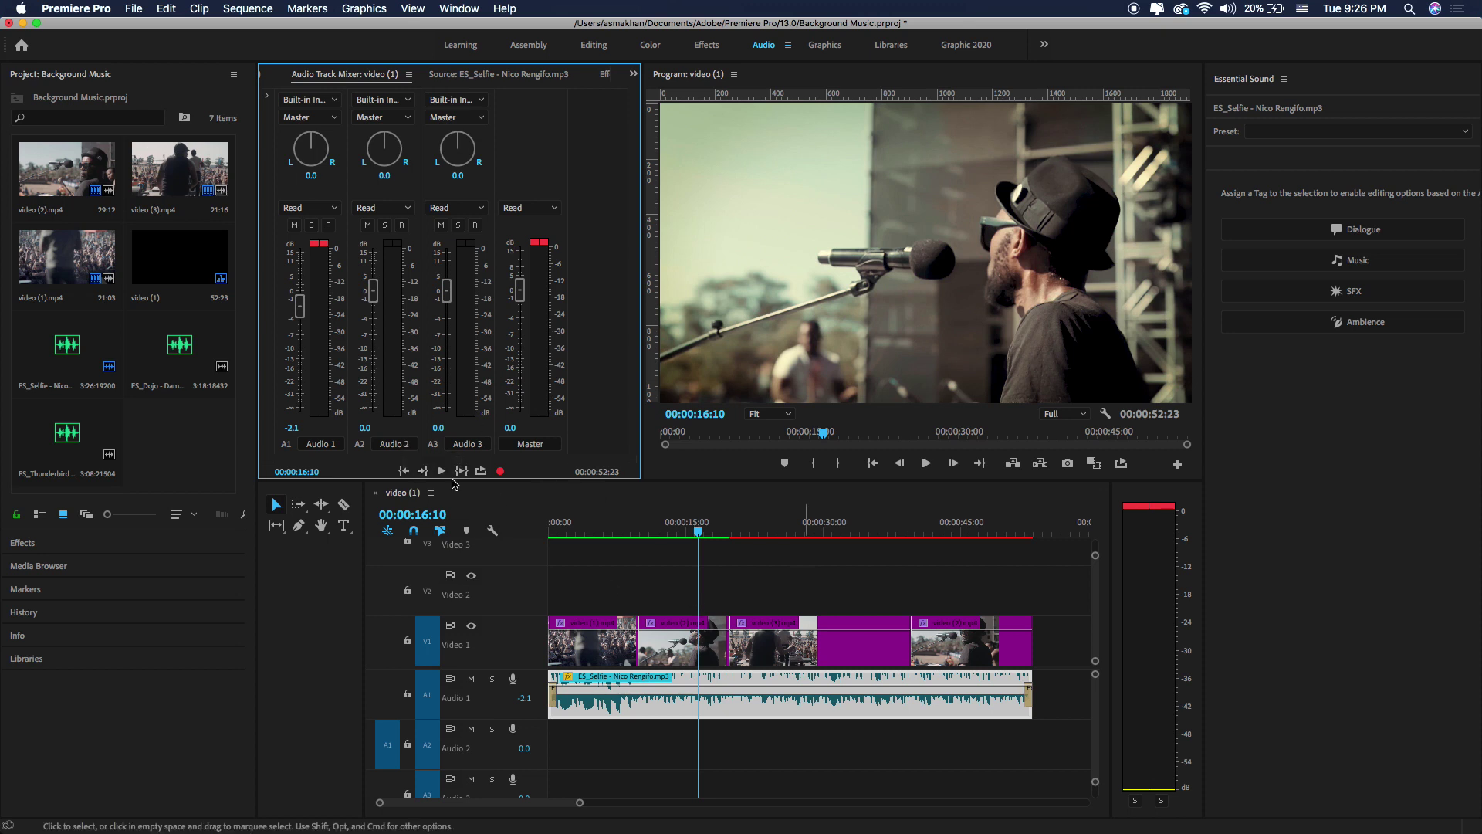
pyautogui.moveTo(520, 291); pyautogui.dragTo(520, 321)
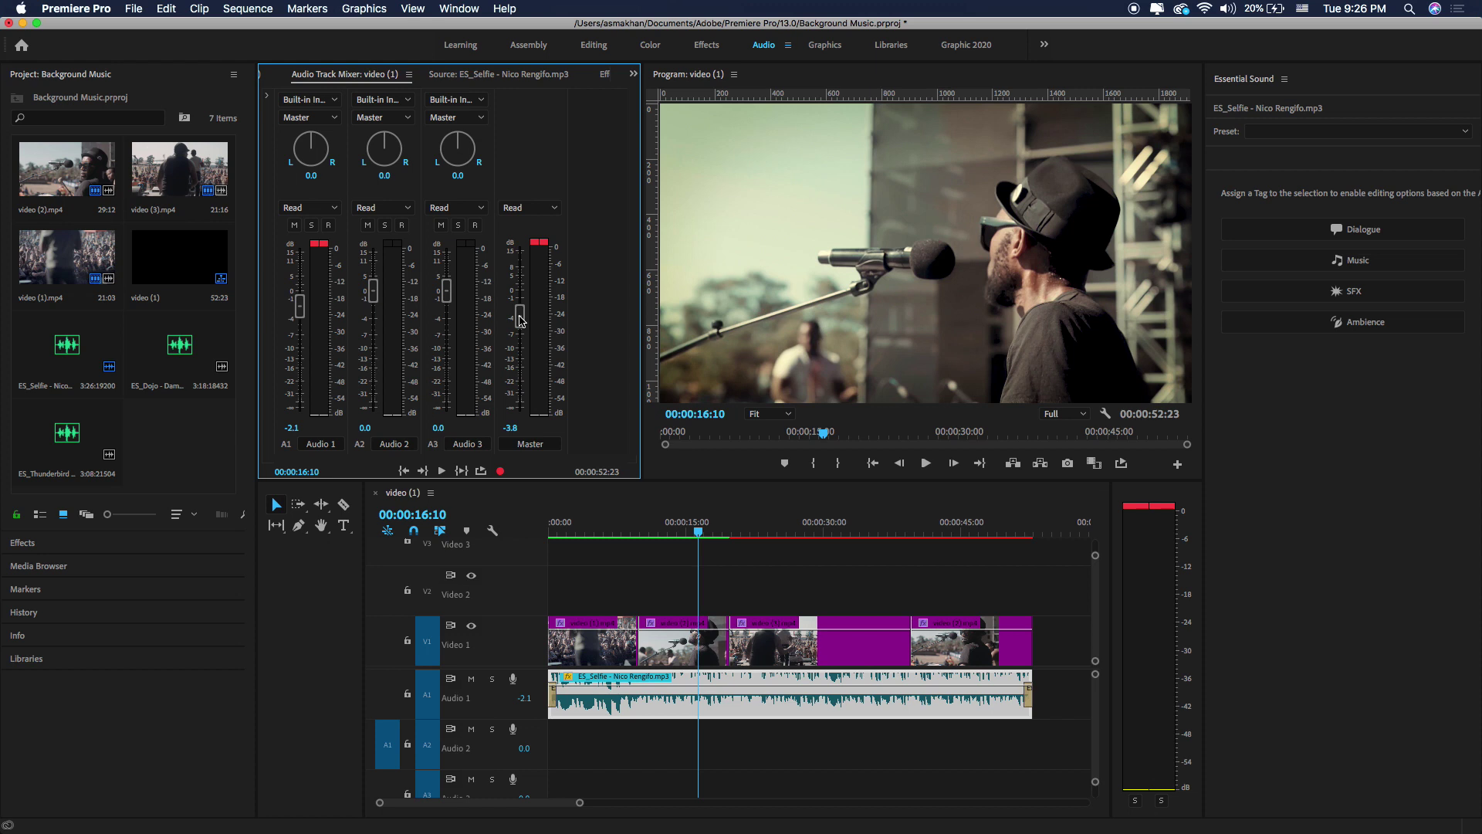
# - Play from about 4 seconds, riding the Audio 1 fader up, then settling it at 0.6
pyautogui.click(591, 532)
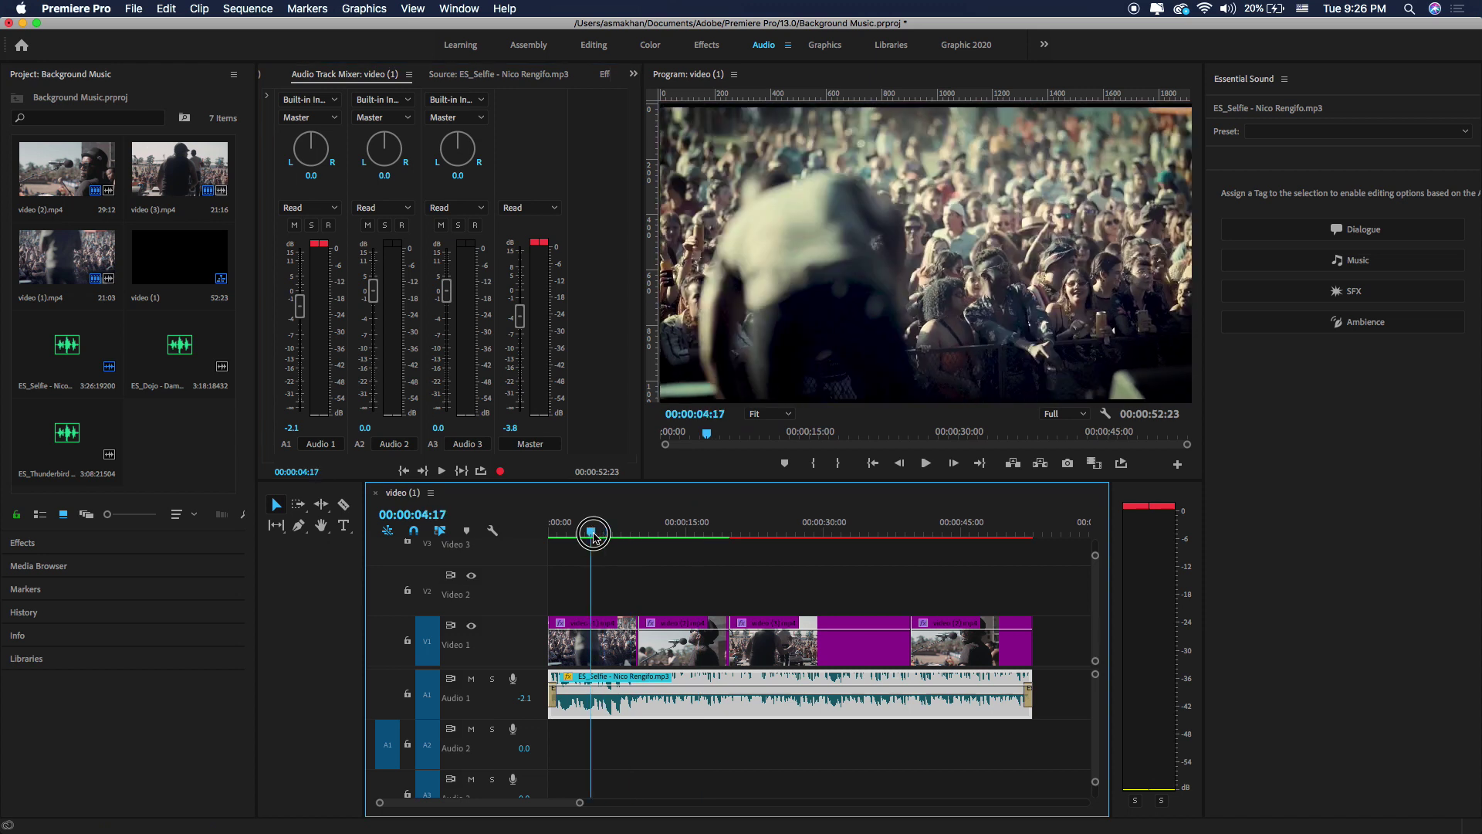
pyautogui.moveTo(300, 305); pyautogui.dragTo(302, 315)
pyautogui.press('space')
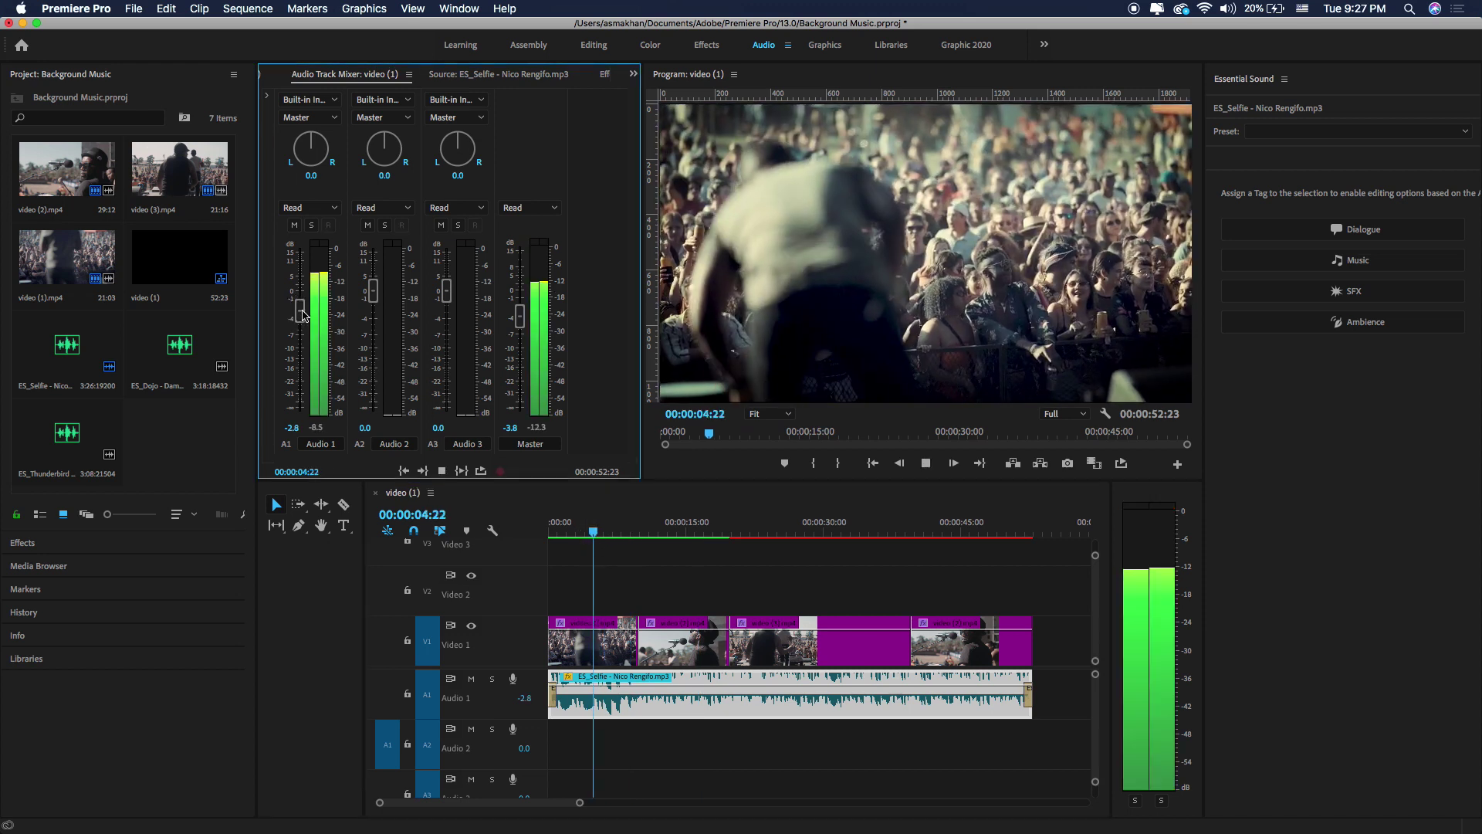
pyautogui.moveTo(302, 312)
pyautogui.mouseDown()
pyautogui.moveTo(305, 282)
pyautogui.moveTo(303, 339)
pyautogui.moveTo(300, 278)
pyautogui.mouseUp()
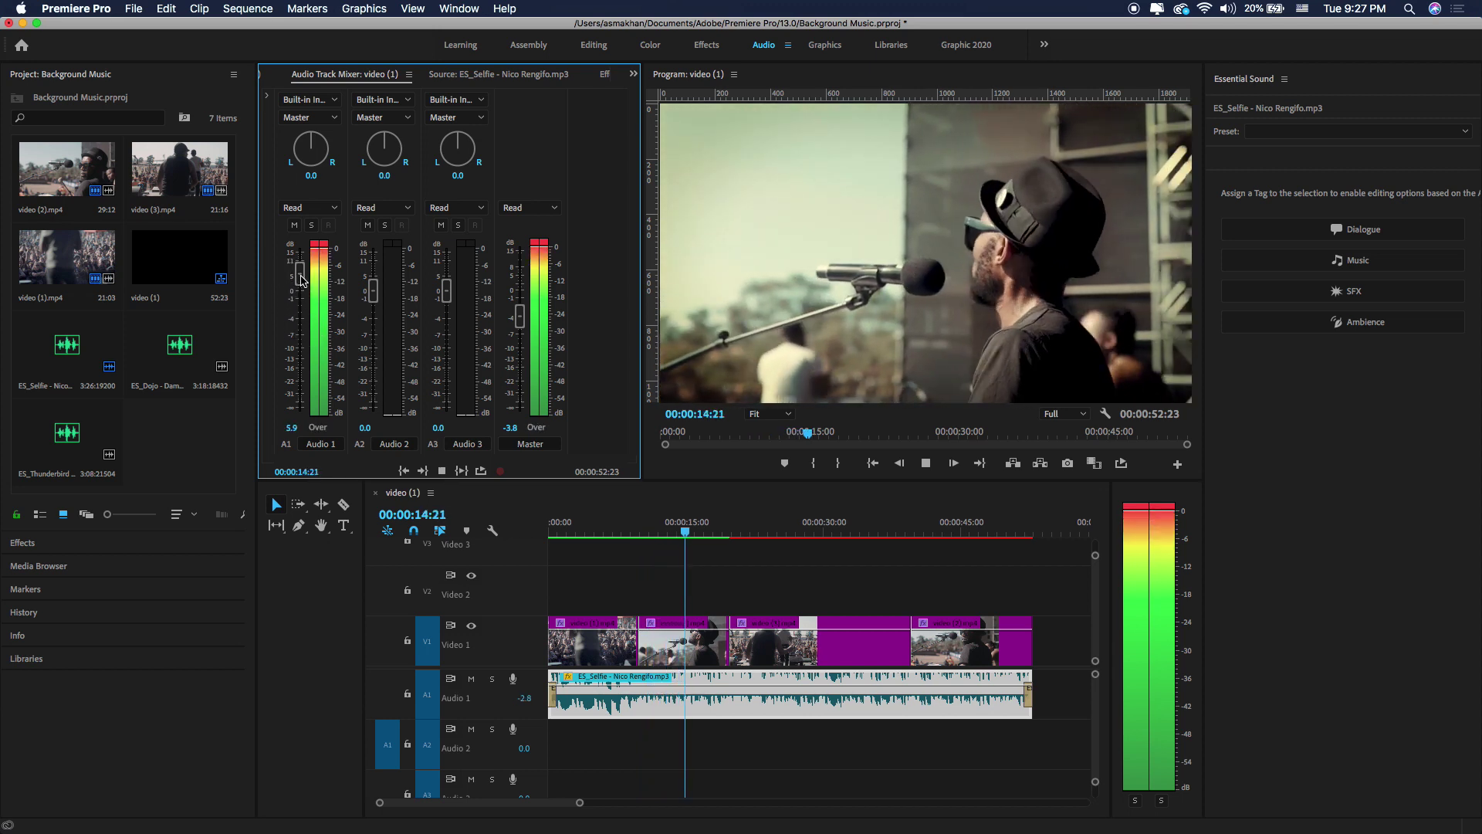
pyautogui.moveTo(301, 278); pyautogui.dragTo(301, 291)
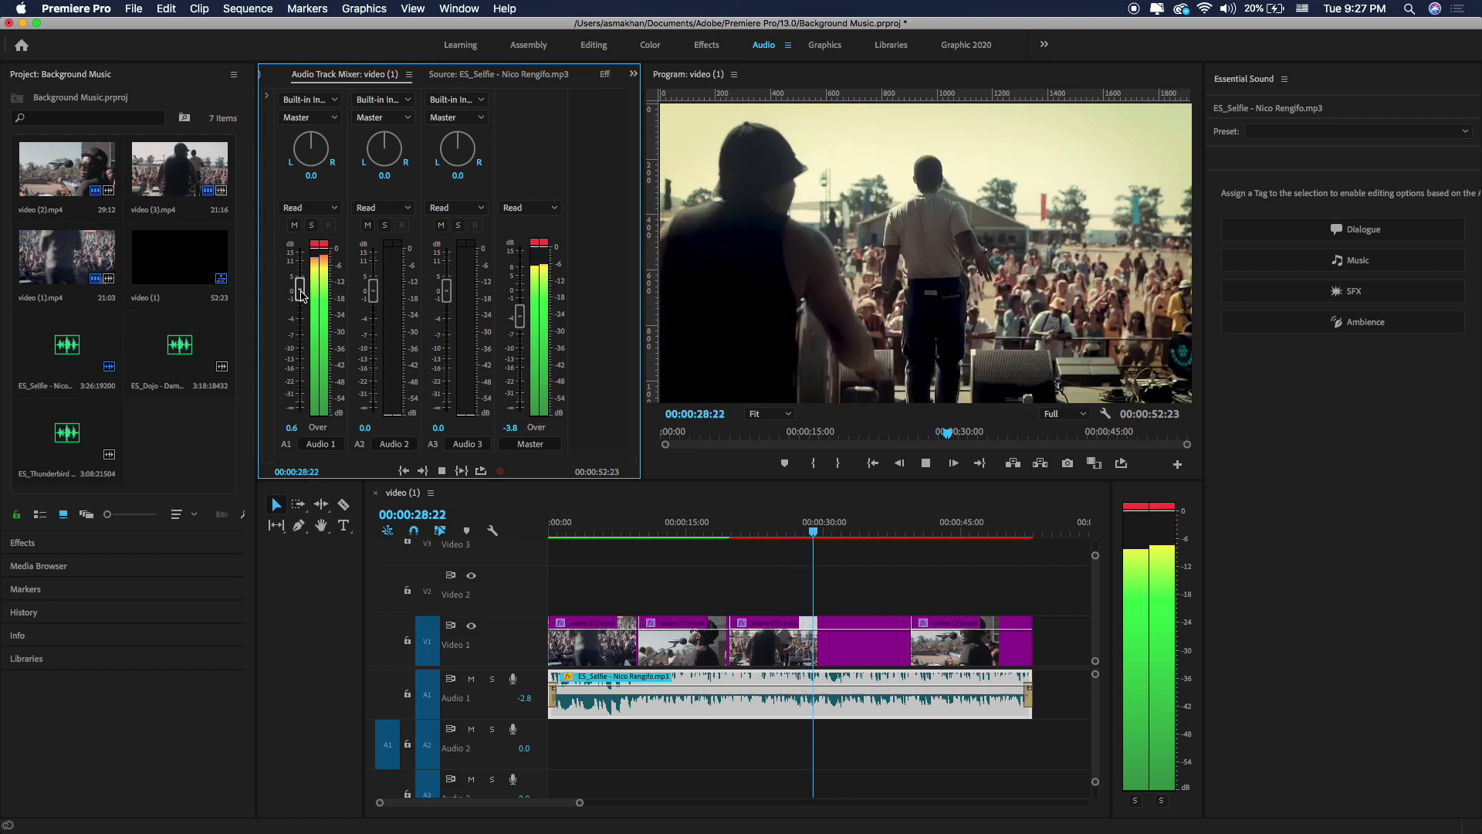
# - Stop playback and move the playhead to 00:00:23:18, then 00:00:29:02
pyautogui.press('space')
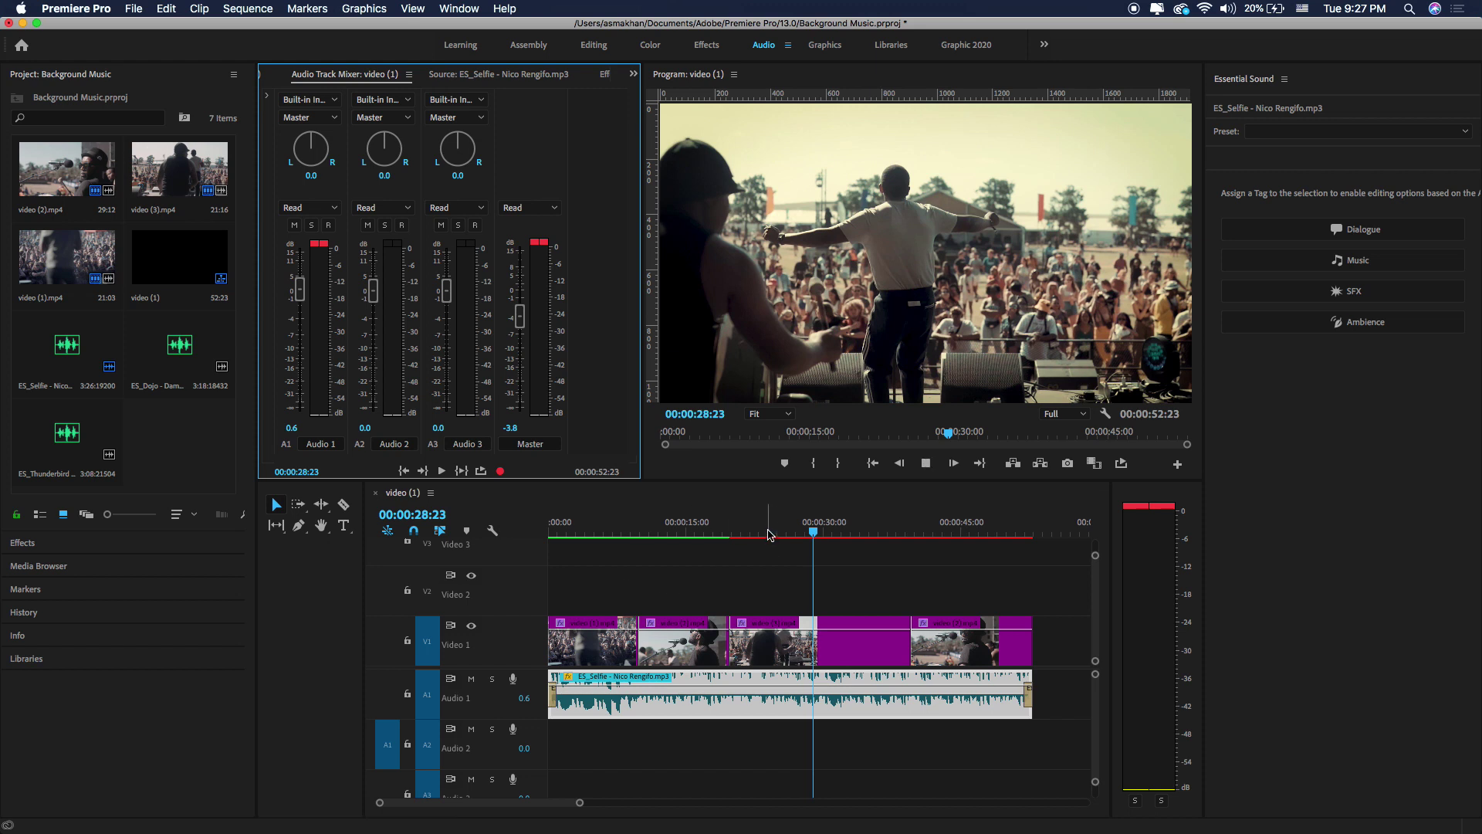
pyautogui.click(767, 532)
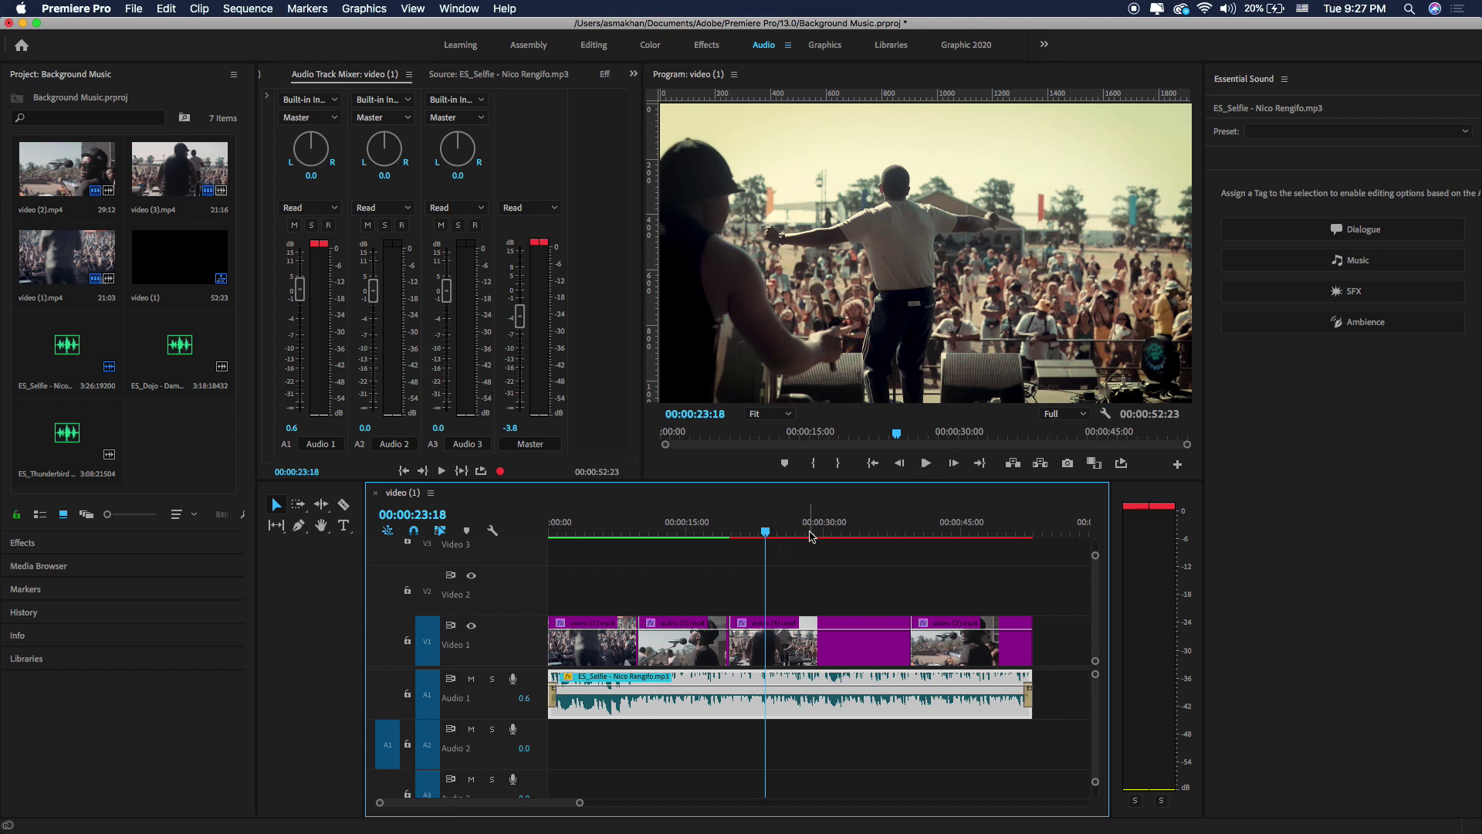
pyautogui.click(815, 529)
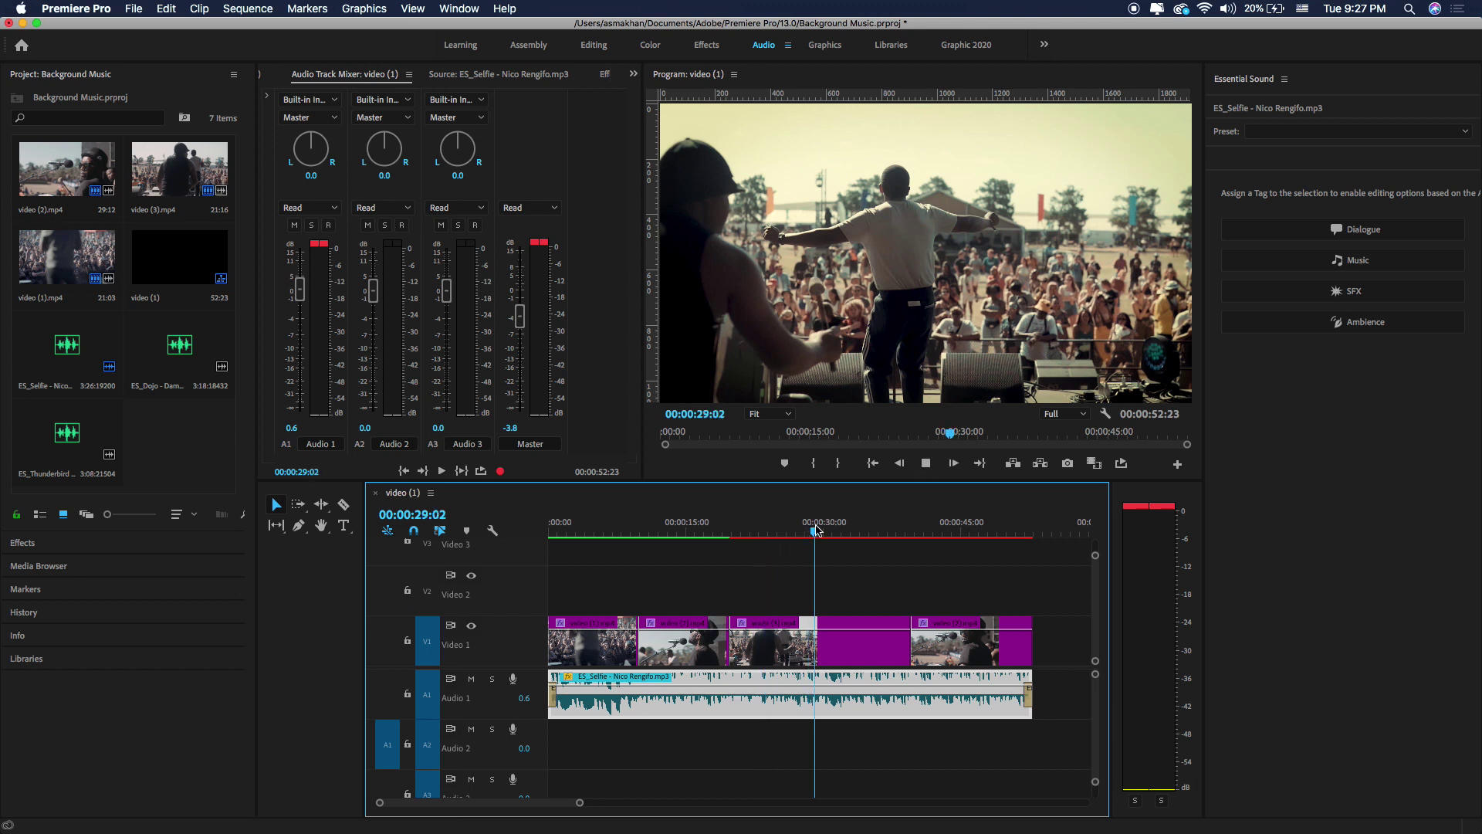
# - Play the edit from 00:00:00:00 with the music clip selected, lowering Audio 1 to -4.7
pyautogui.moveTo(815, 530); pyautogui.dragTo(551, 533)
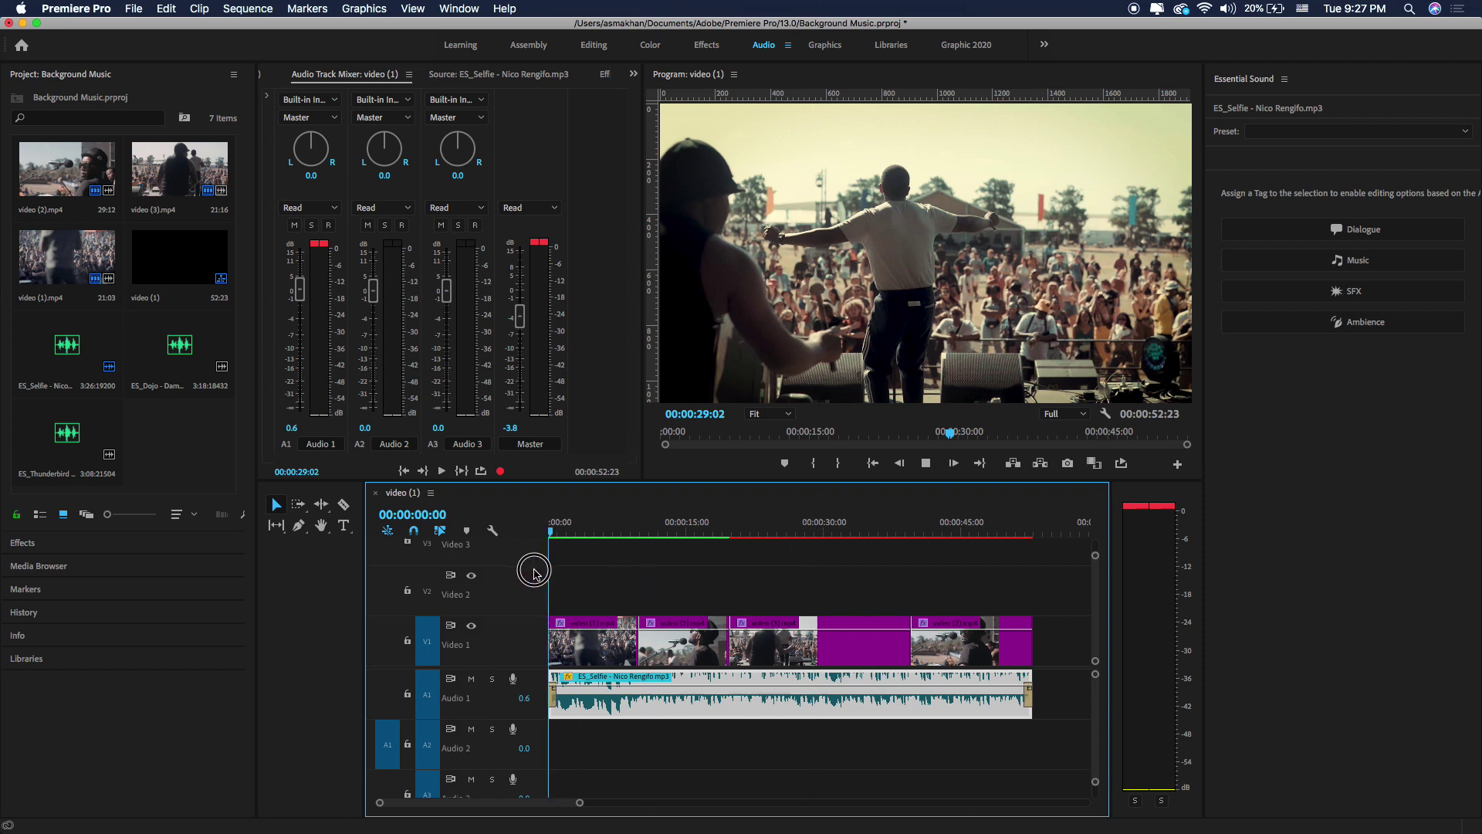
pyautogui.click(555, 652)
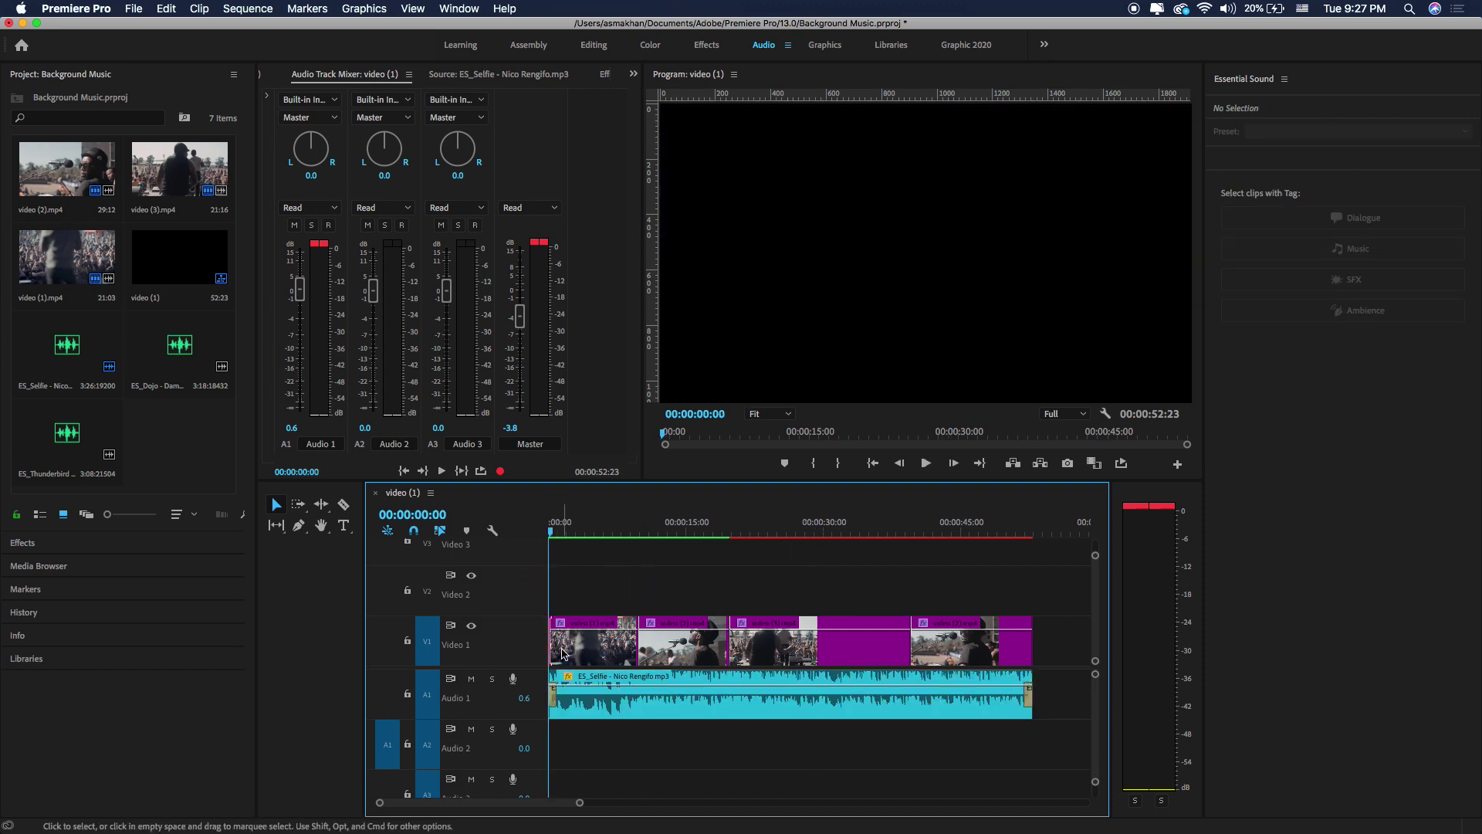
pyautogui.press('space')
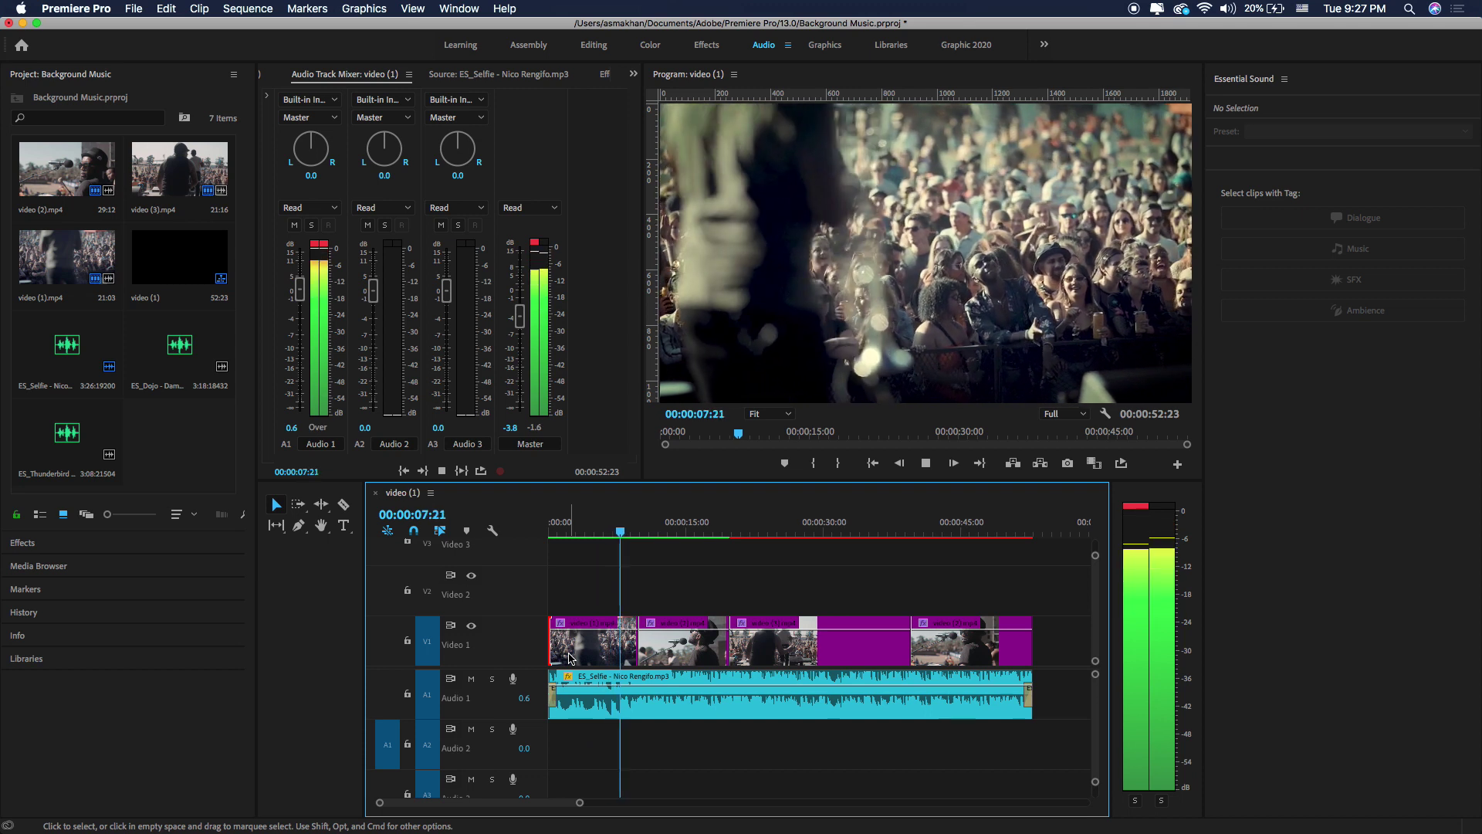
pyautogui.press('XF86AudioRaiseVolume')
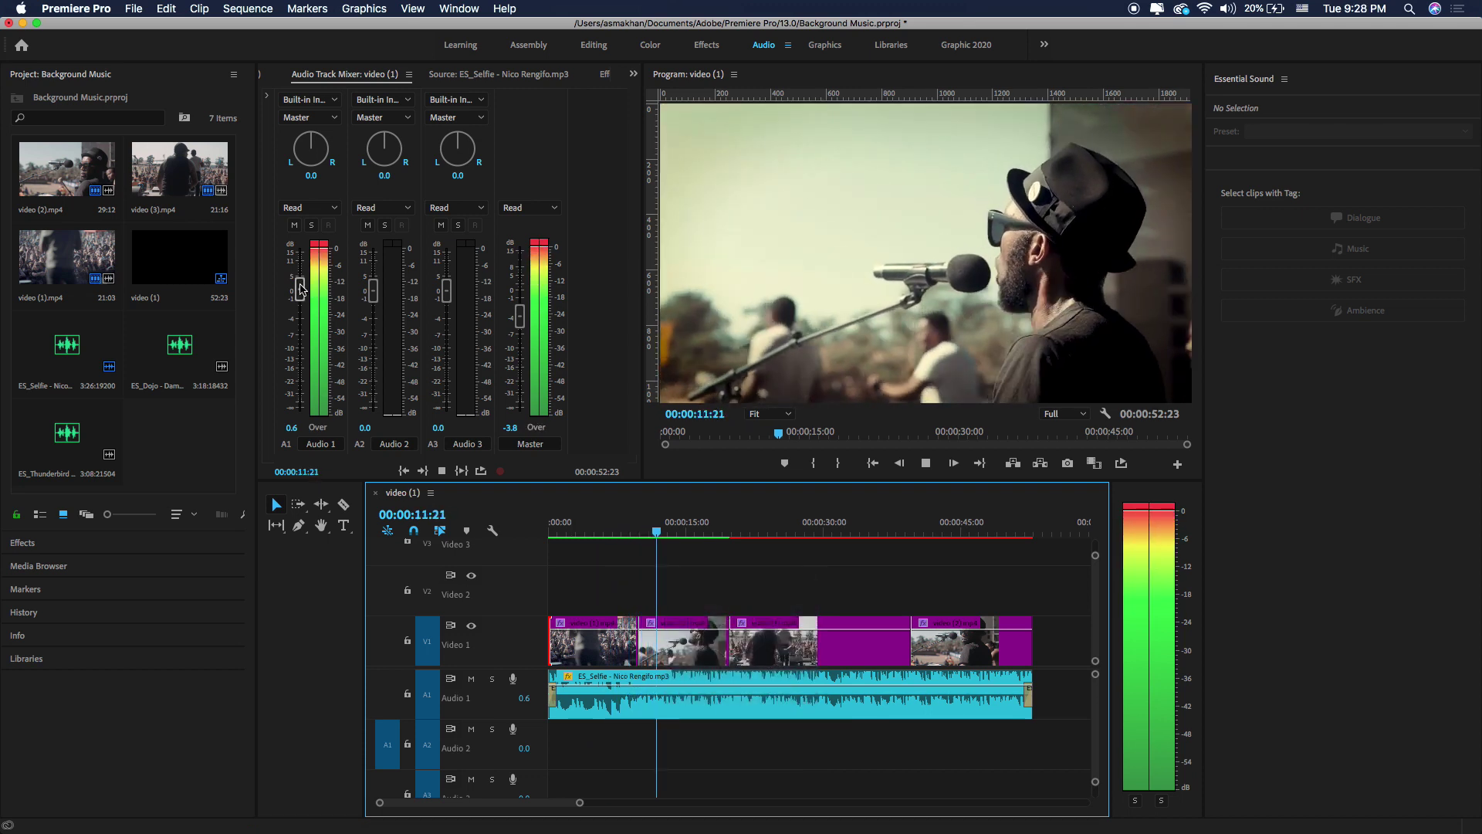
pyautogui.moveTo(299, 290); pyautogui.dragTo(301, 324)
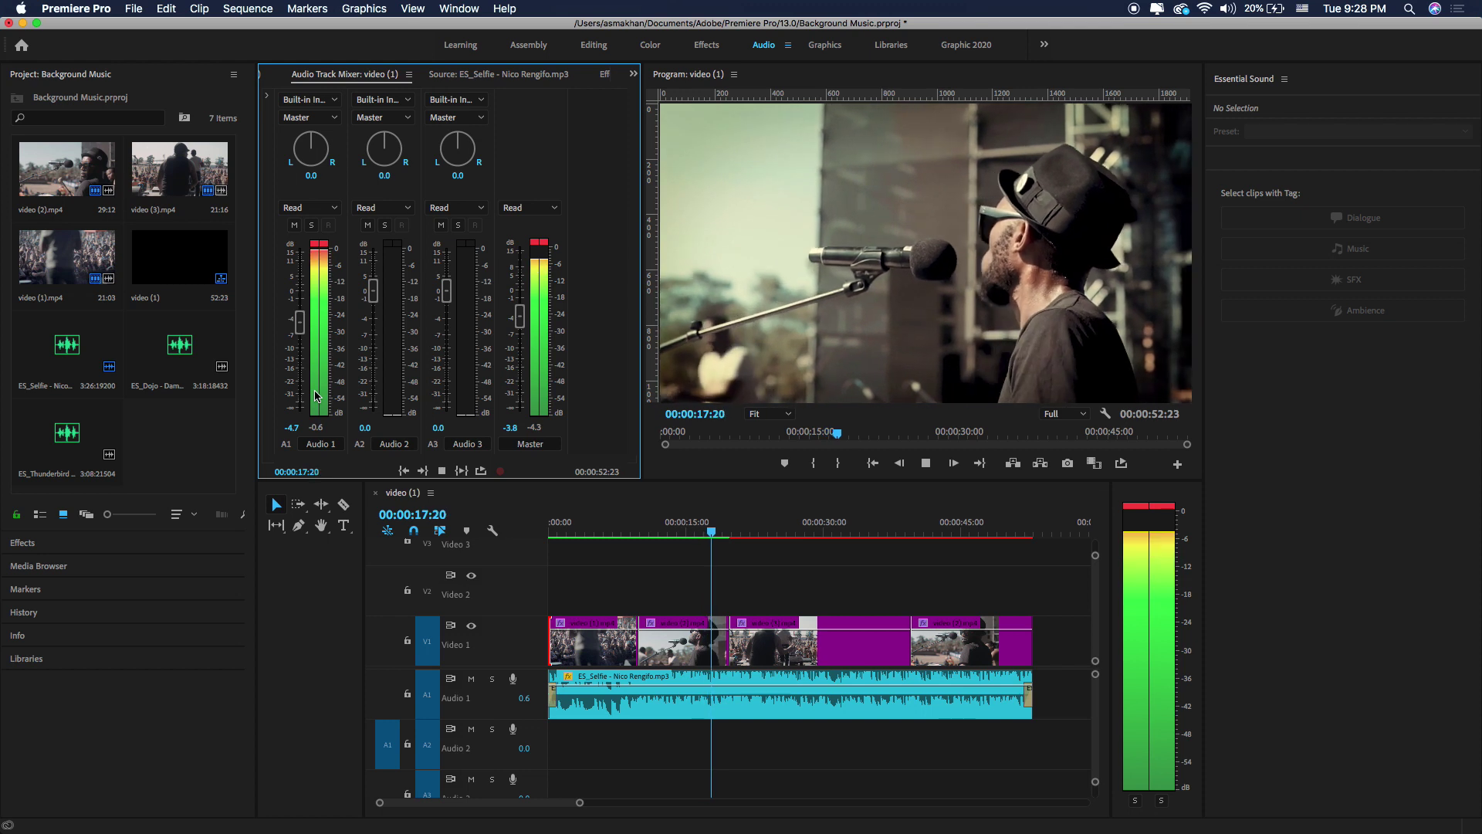